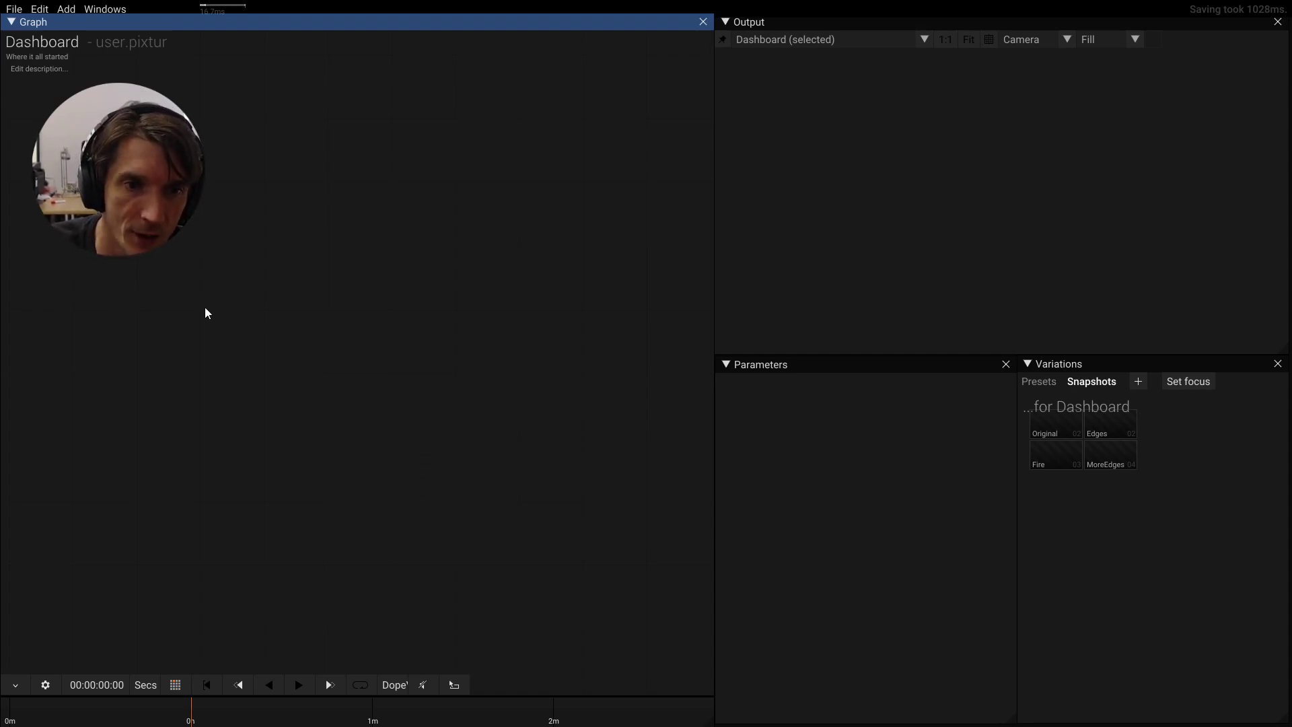
Add a StopWatch operator to the empty graph and reset it to zero
double_click(163, 295)
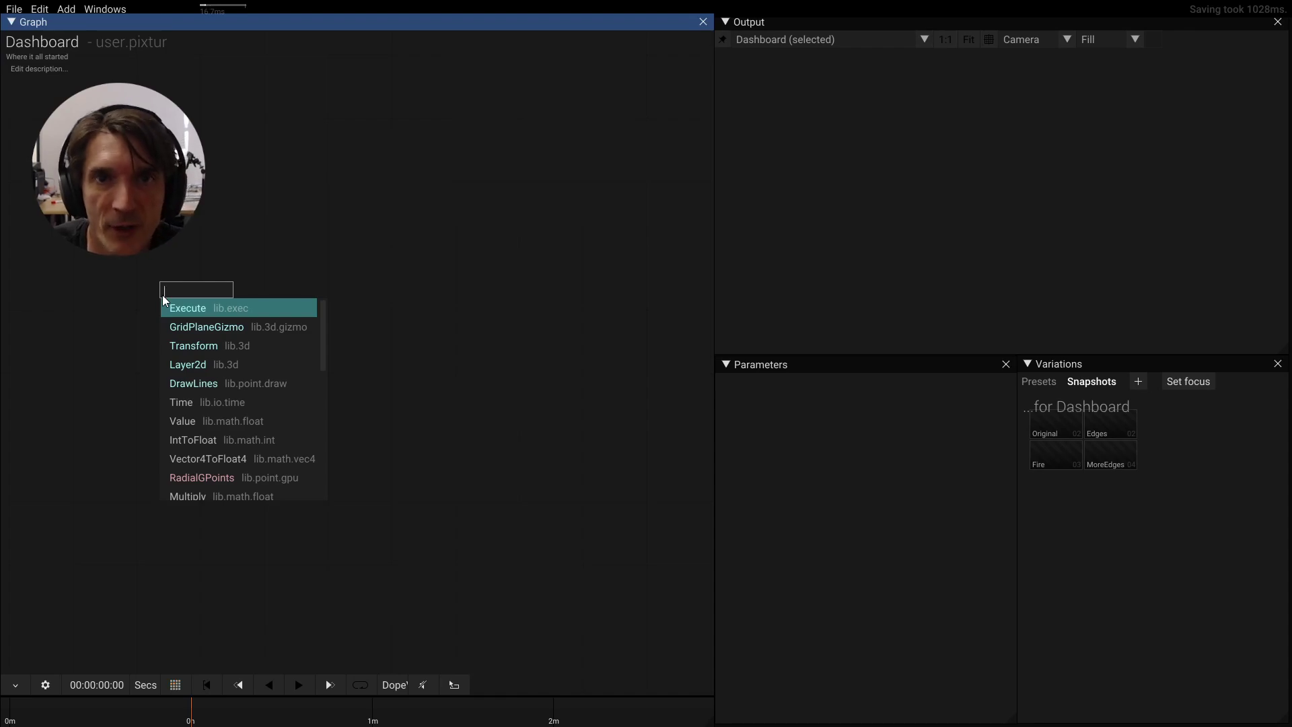
type("s")
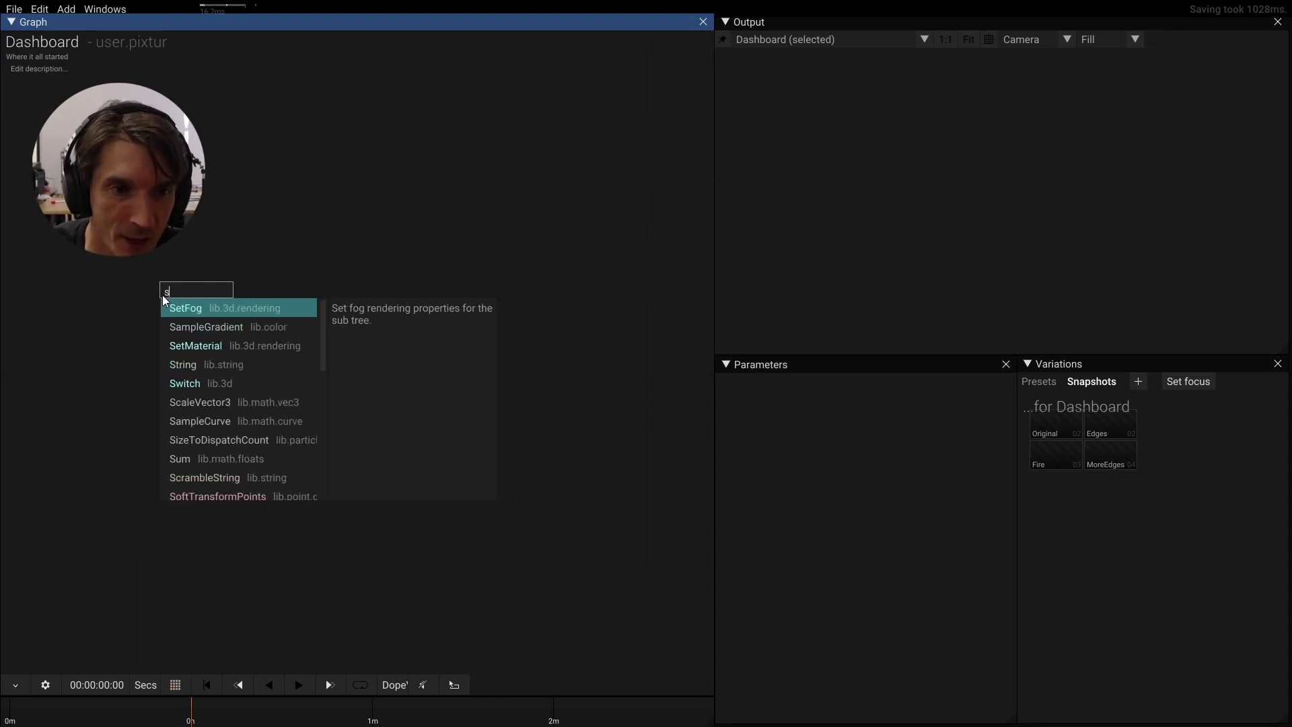
type("top")
key("Return")
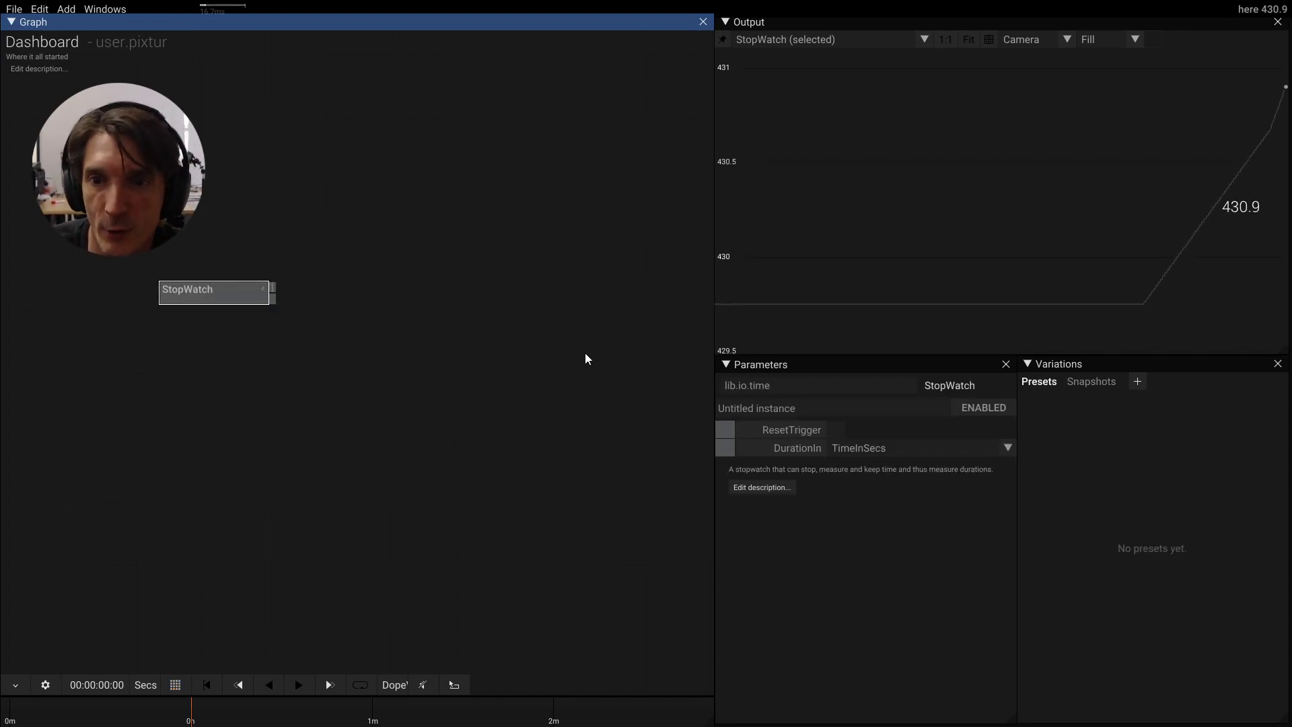
left_click(835, 430)
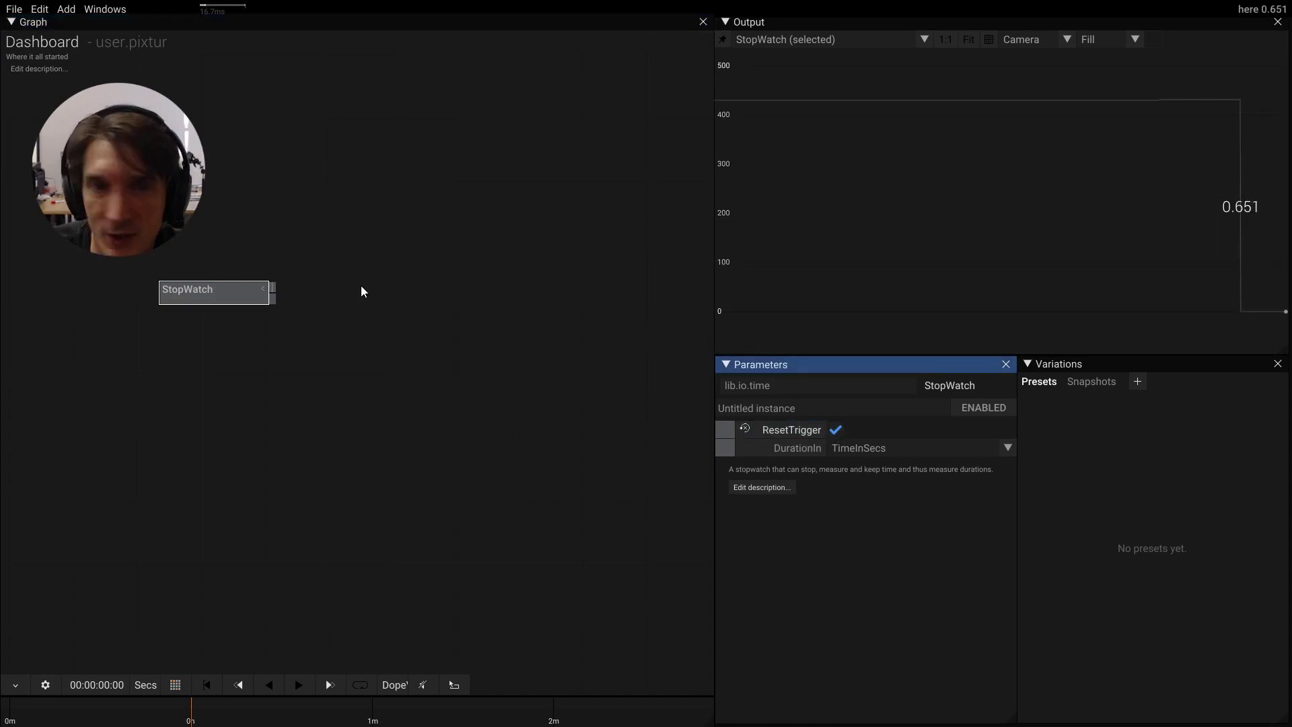
Attach a FloatToString after the StopWatch and set its Format to {0:0}s
left_click(218, 335)
key("Tab")
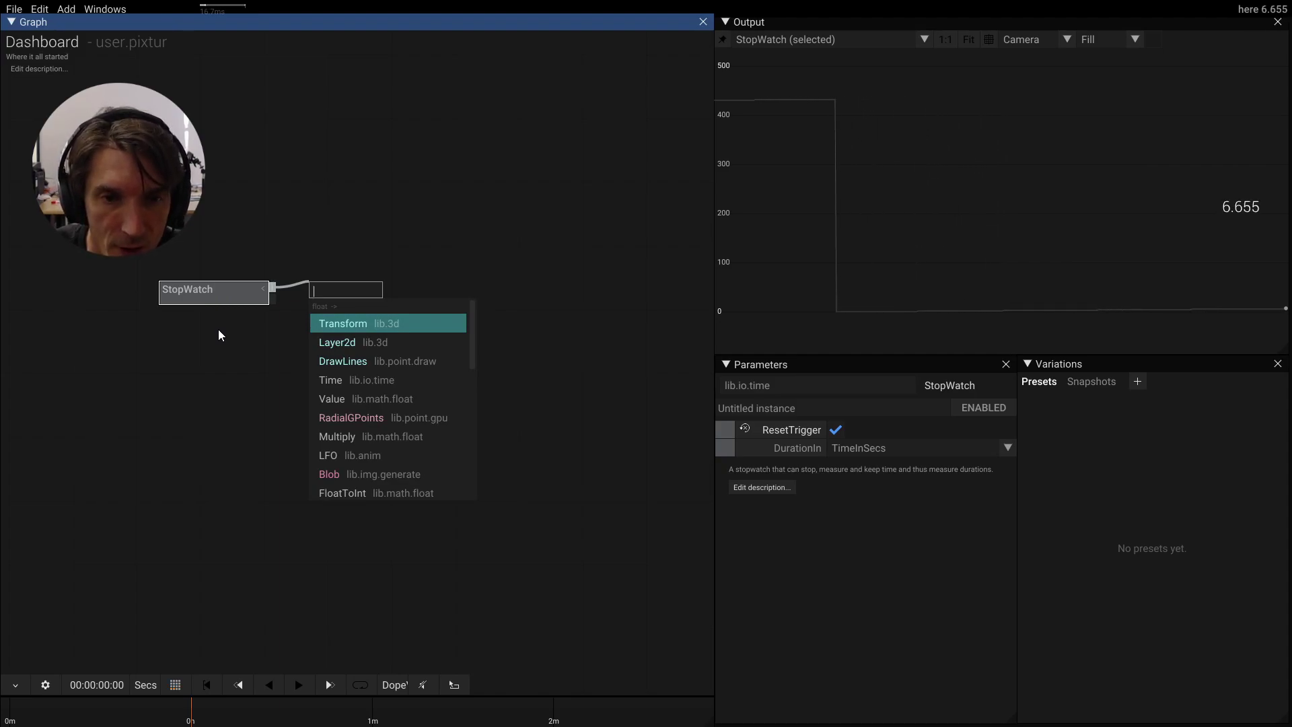
type("float")
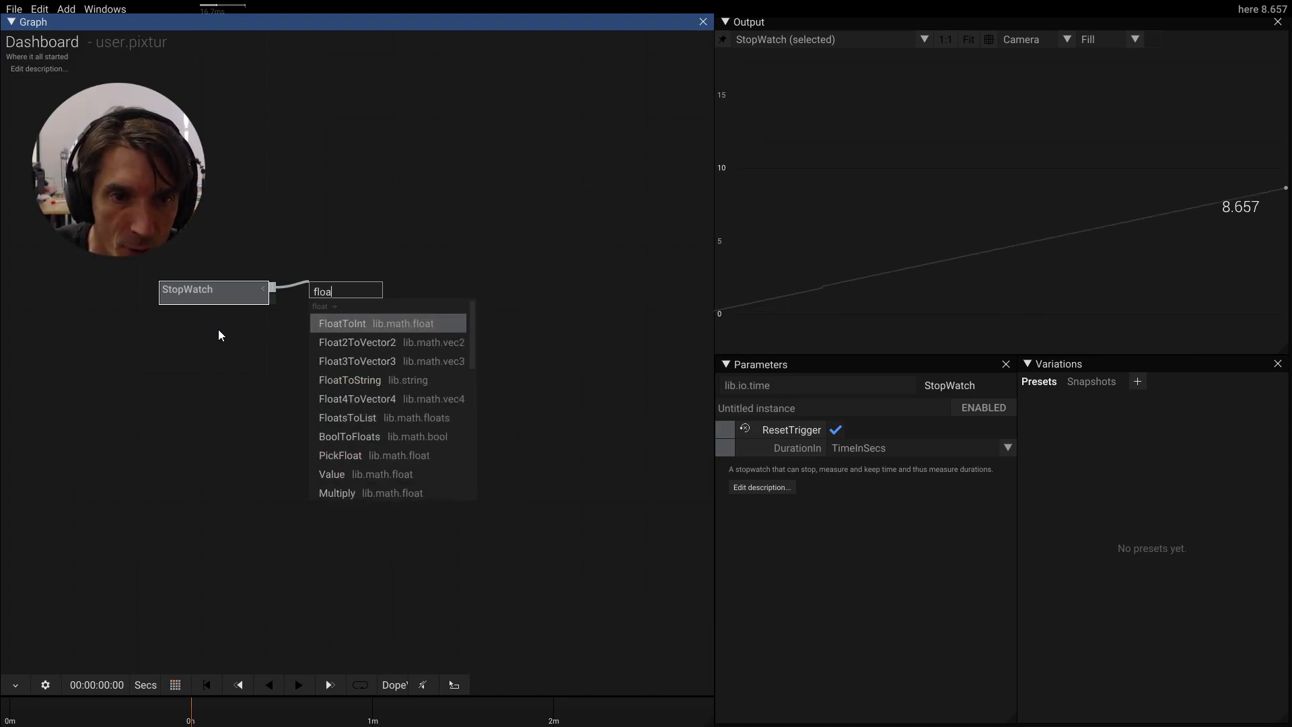
key("Down")
key("Down")
key("Down")
key("Return")
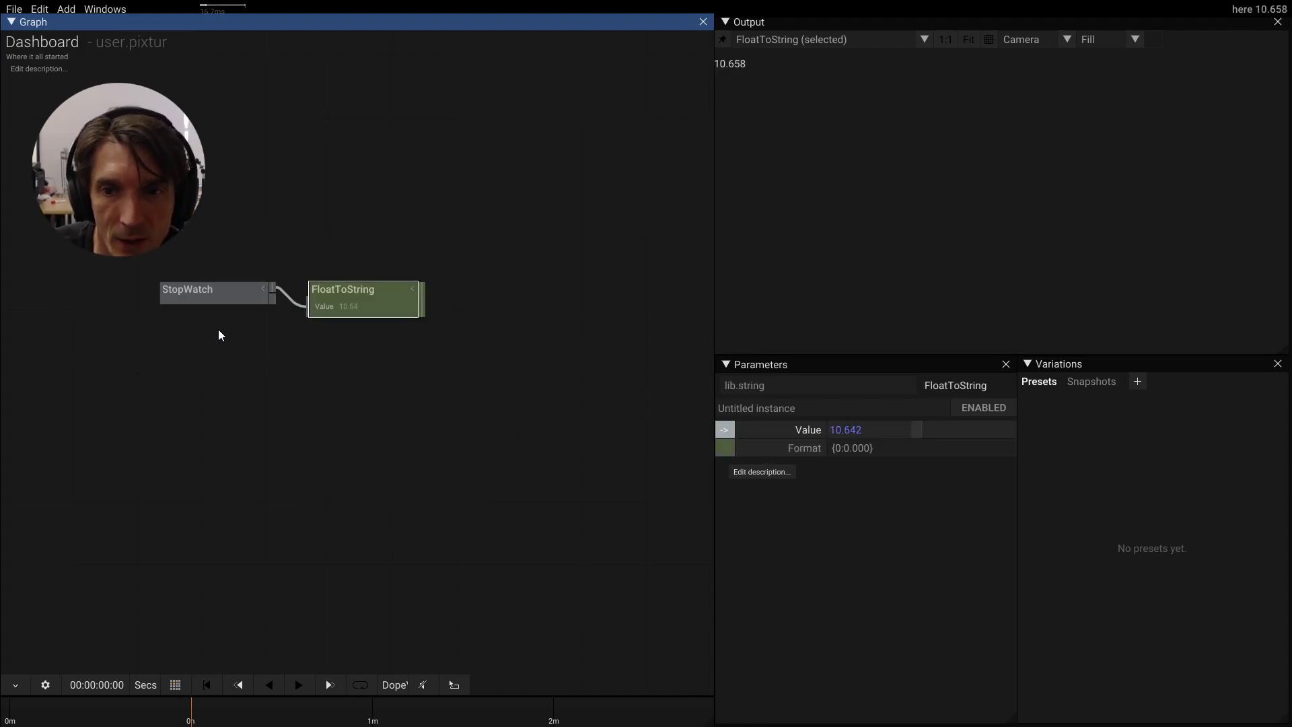
left_click(859, 448)
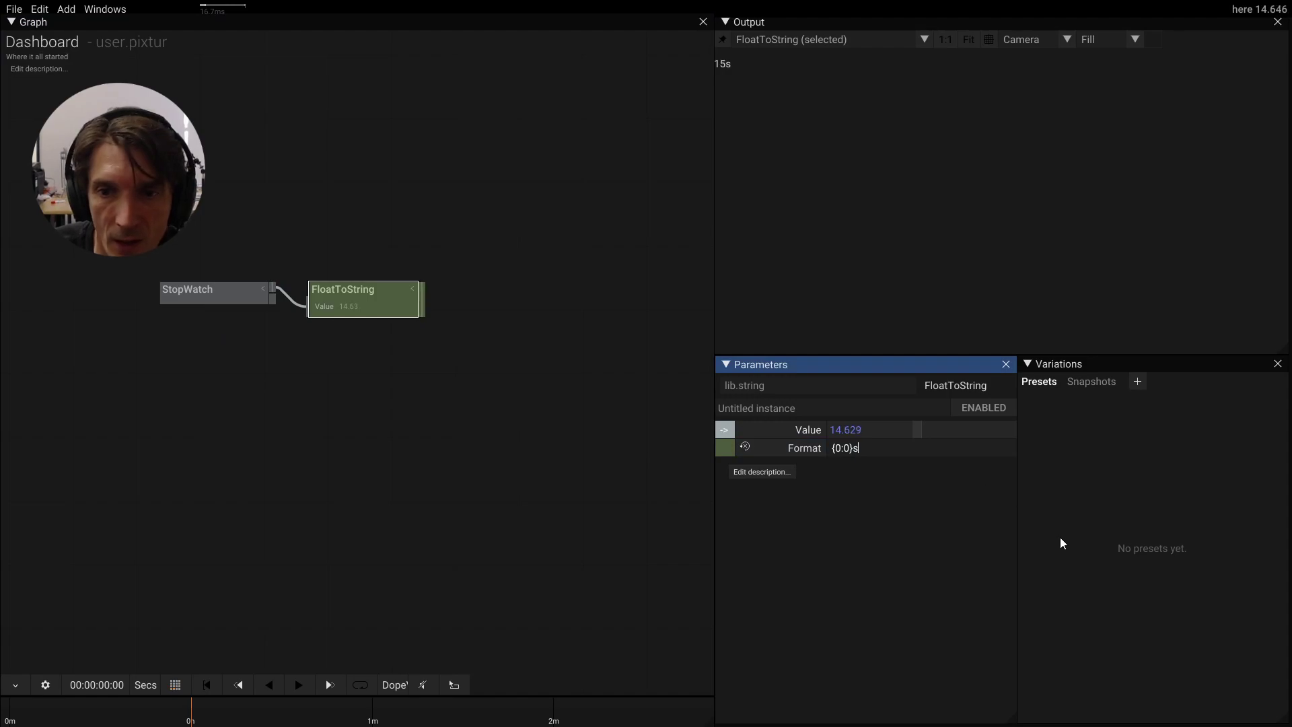
Insert a Text node after FloatToString to display the seconds string
left_click(355, 371)
left_click(354, 302)
key("Tab")
key("Return")
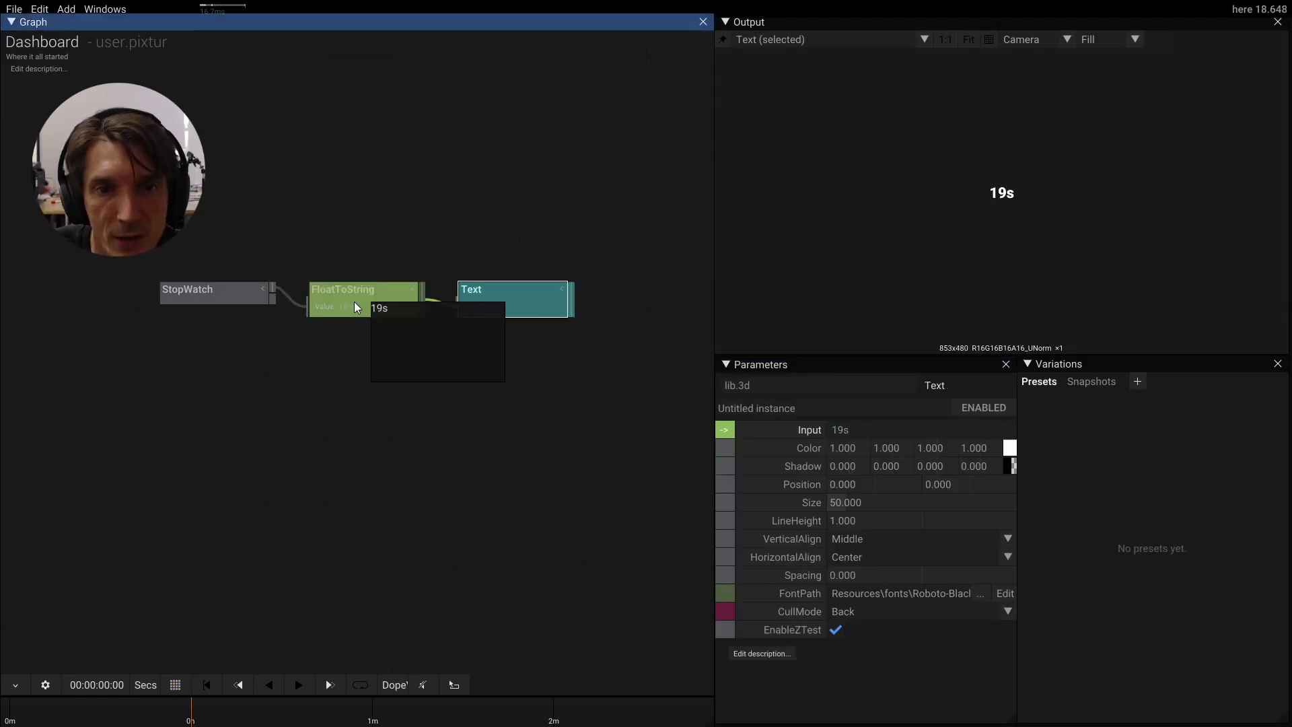
Set the Text size to 191 and load the RobotoSlab-Thin.fnt font
left_click_drag(864, 502, 902, 539)
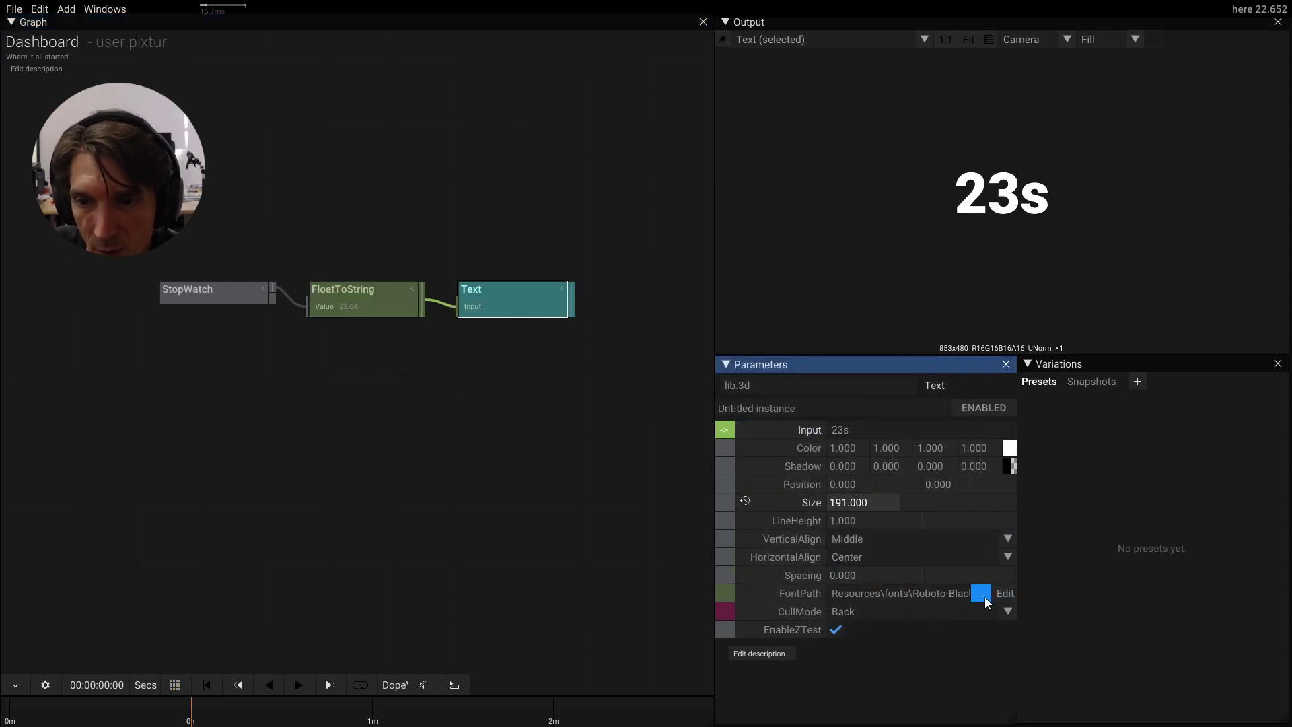
left_click(983, 596)
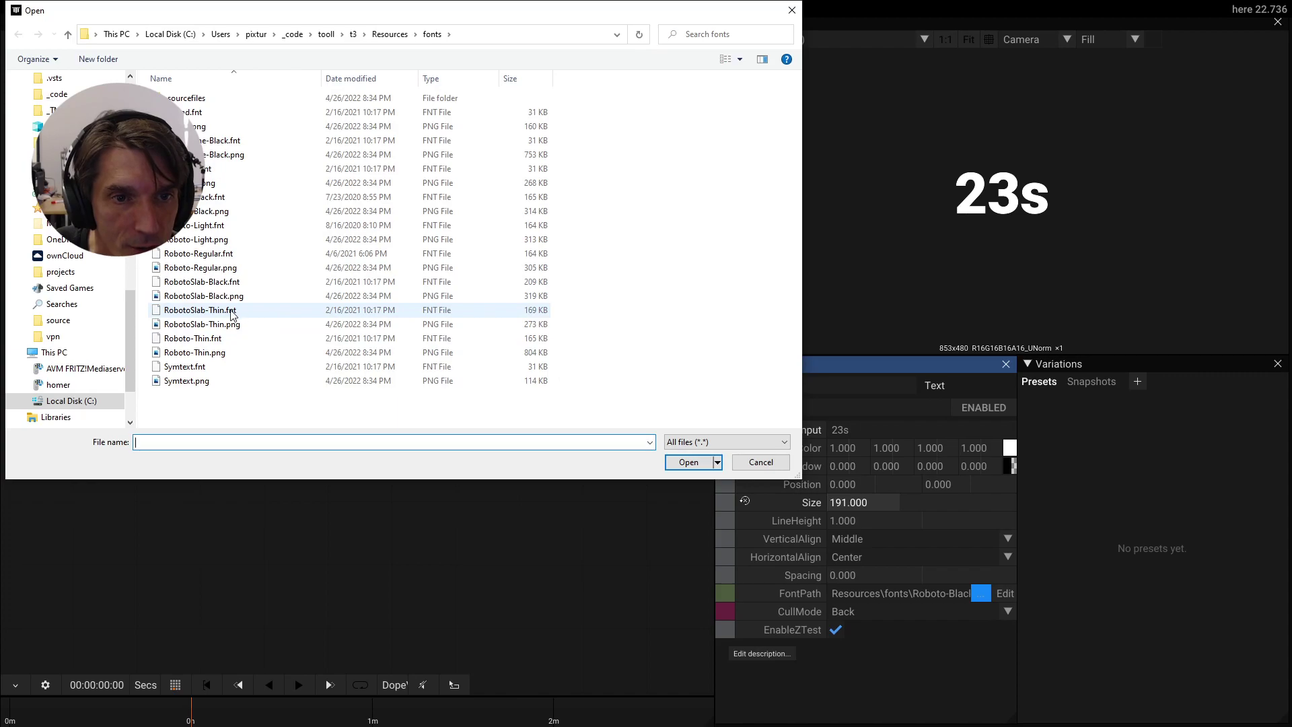
double_click(230, 311)
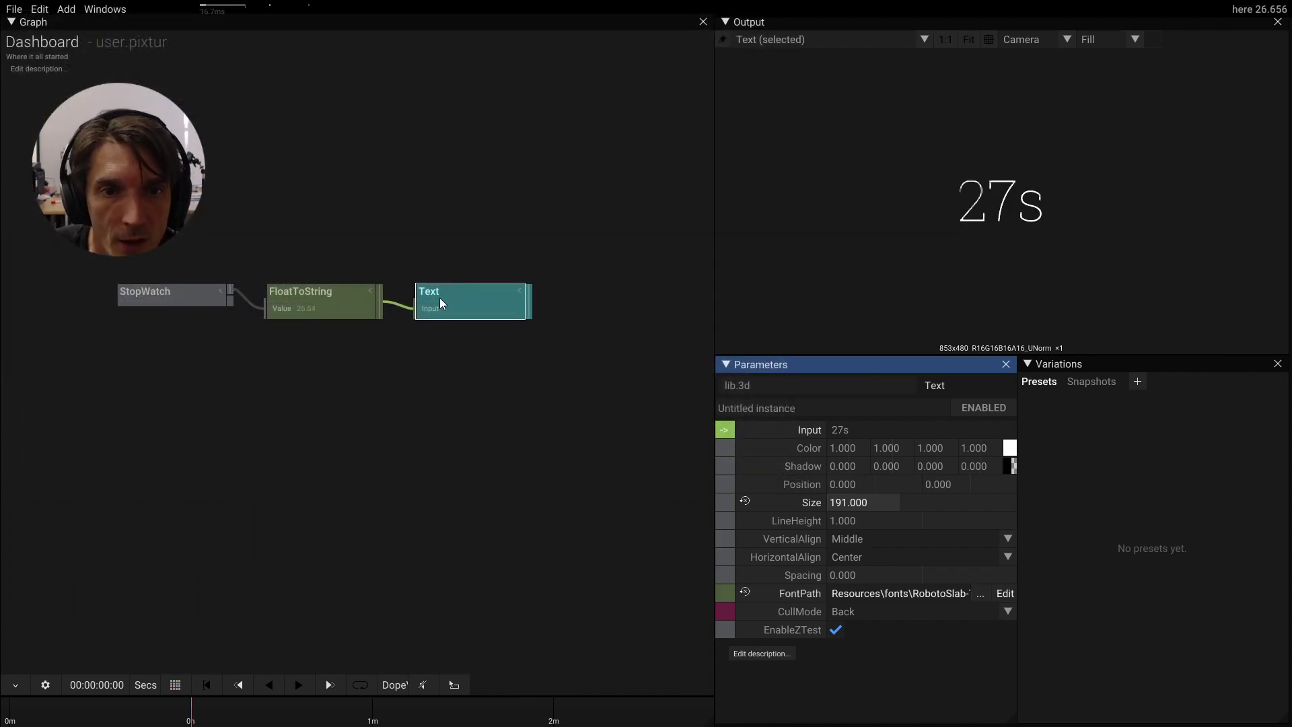
Insert an AdvancedFeedback node after the Text node
key("Tab")
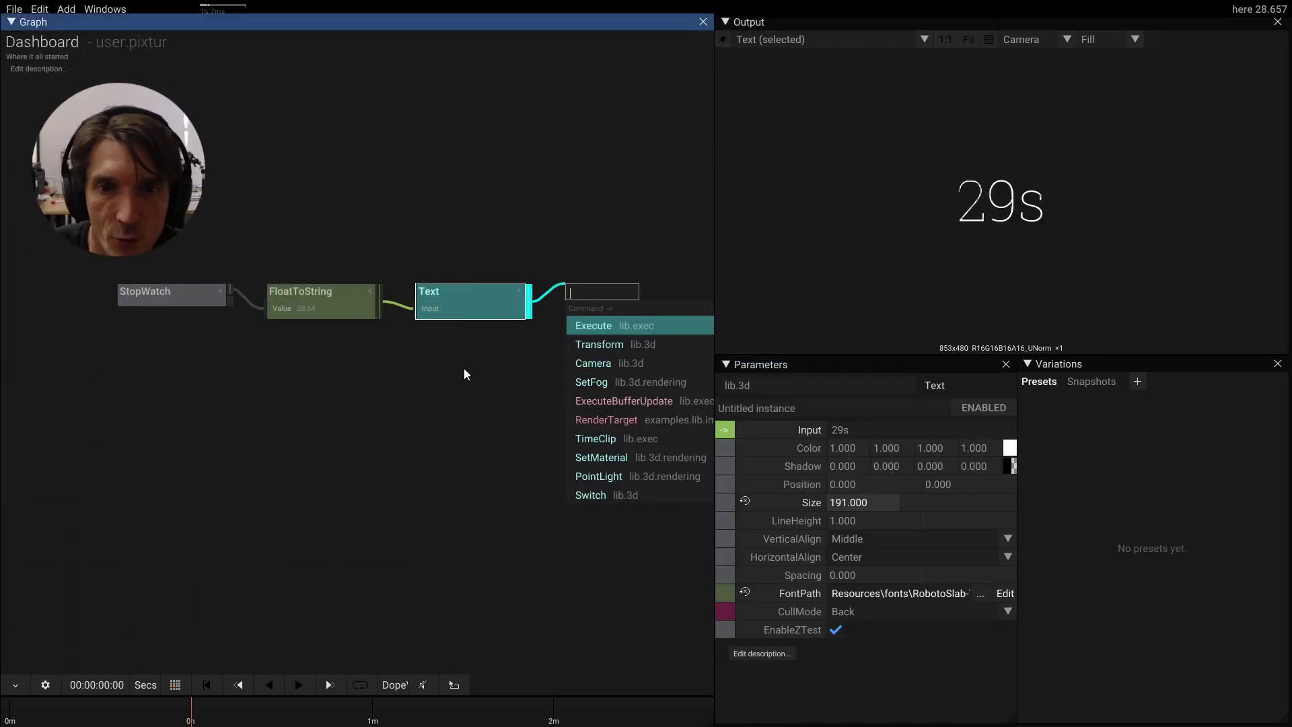
type("ad")
key("Down")
key("Return")
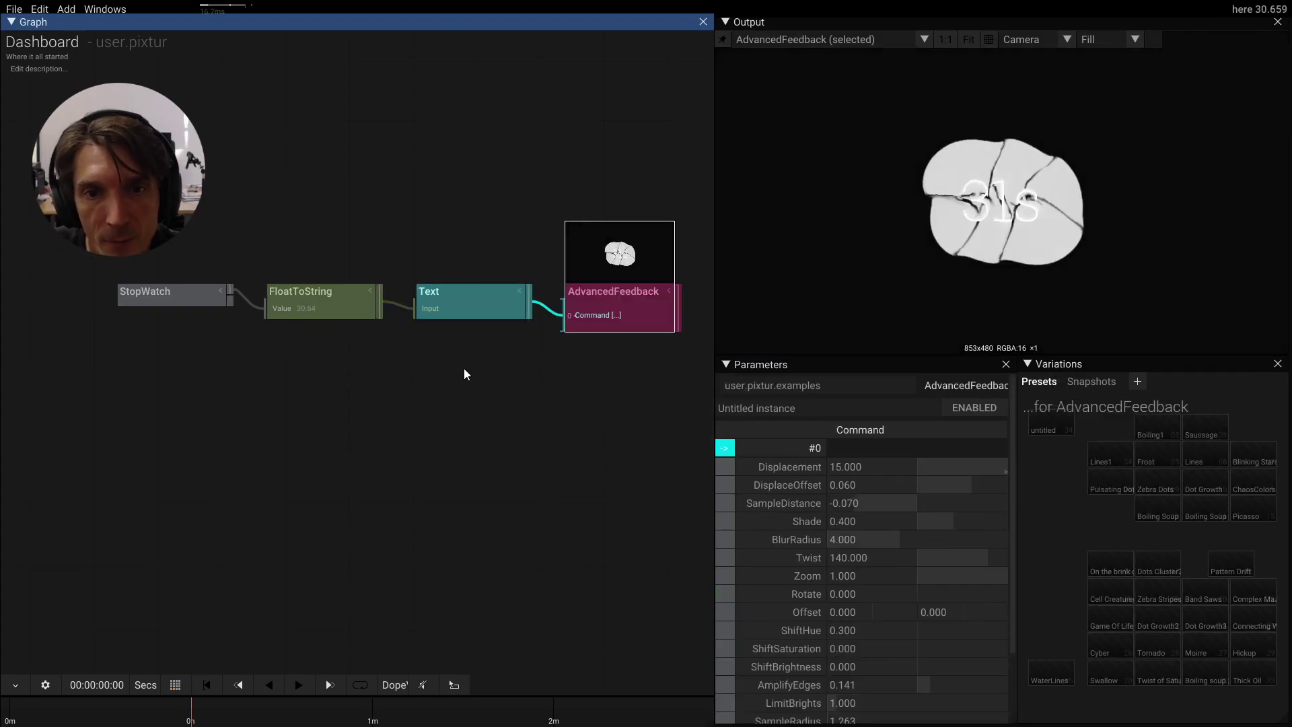
Add an LFO feeding a SampleGradient, and wire the gradient into the Text's Color input
left_click_drag(442, 450, 395, 456)
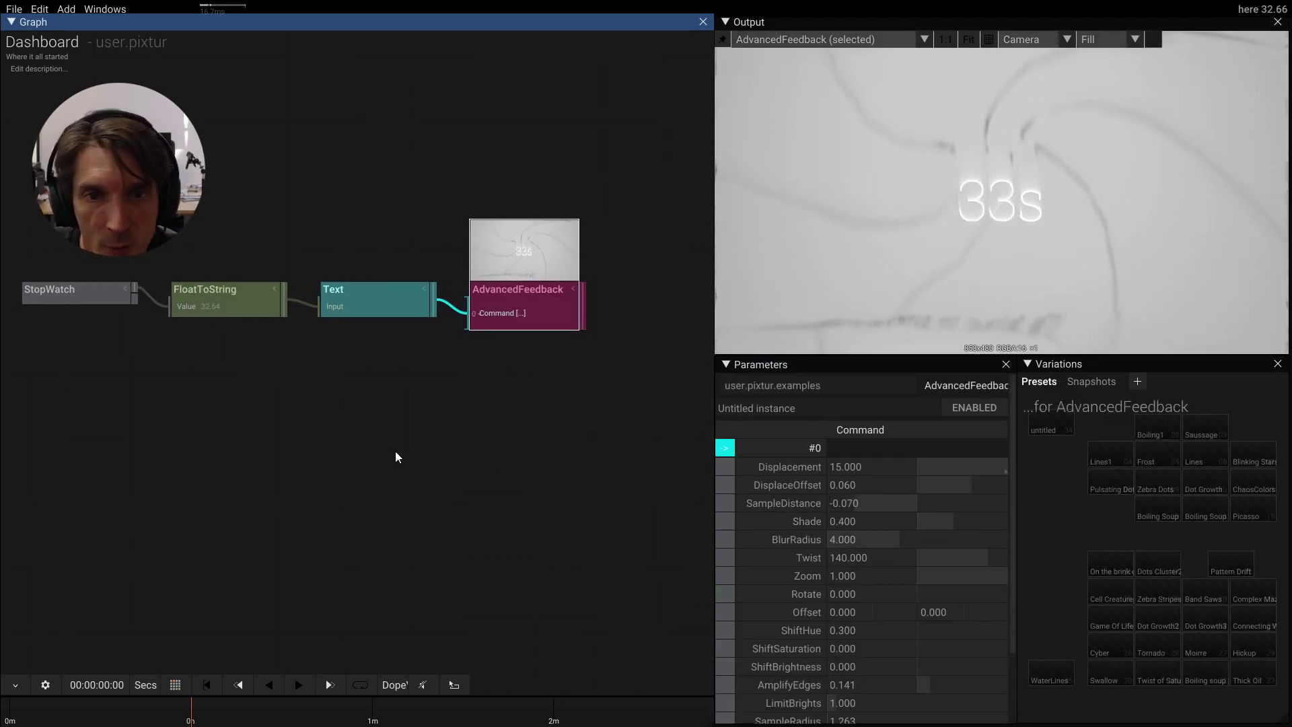
left_click(395, 456)
key("Tab")
type("lfo")
key("Return")
key("Tab")
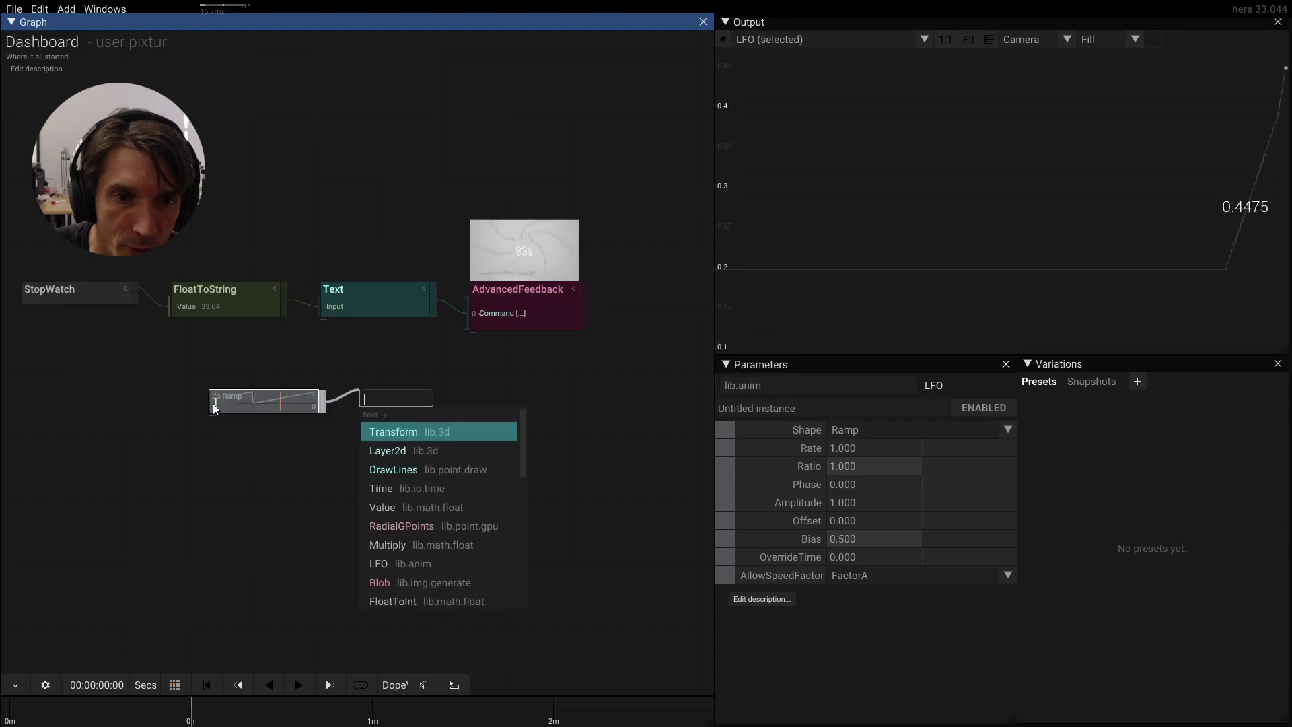
type("sam")
key("Down")
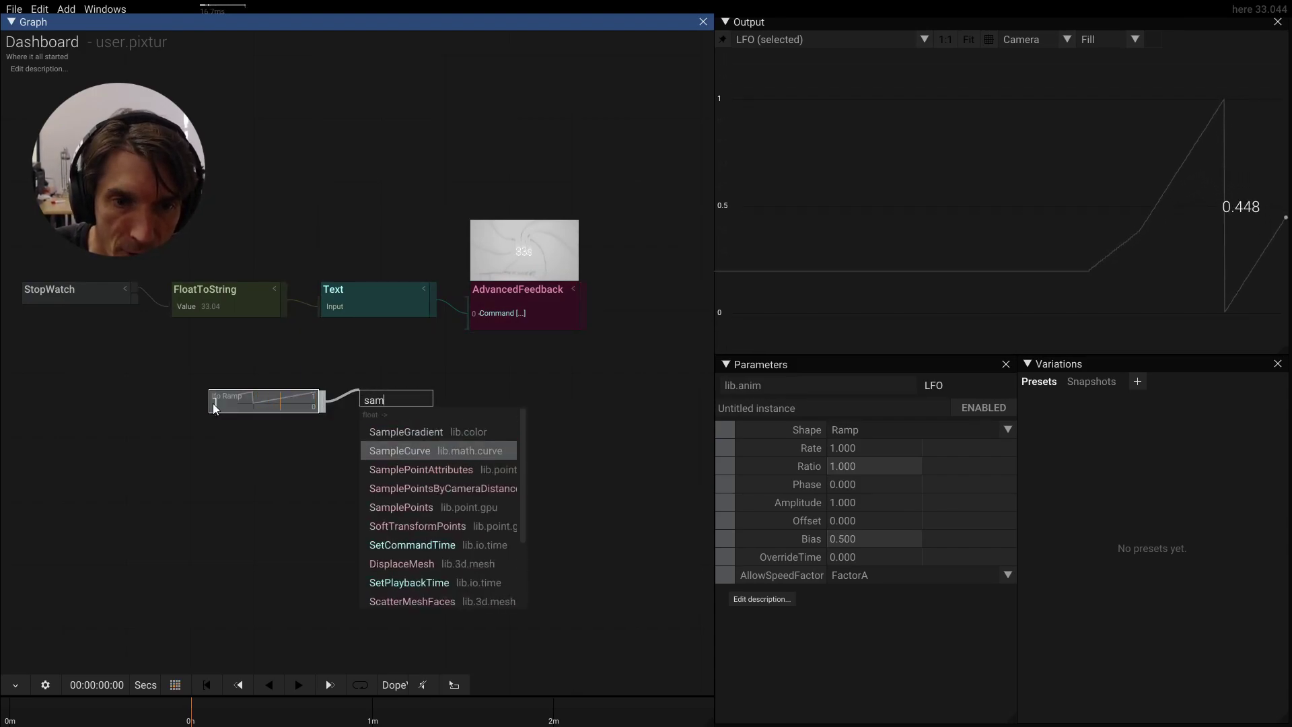
key("Up")
key("Return")
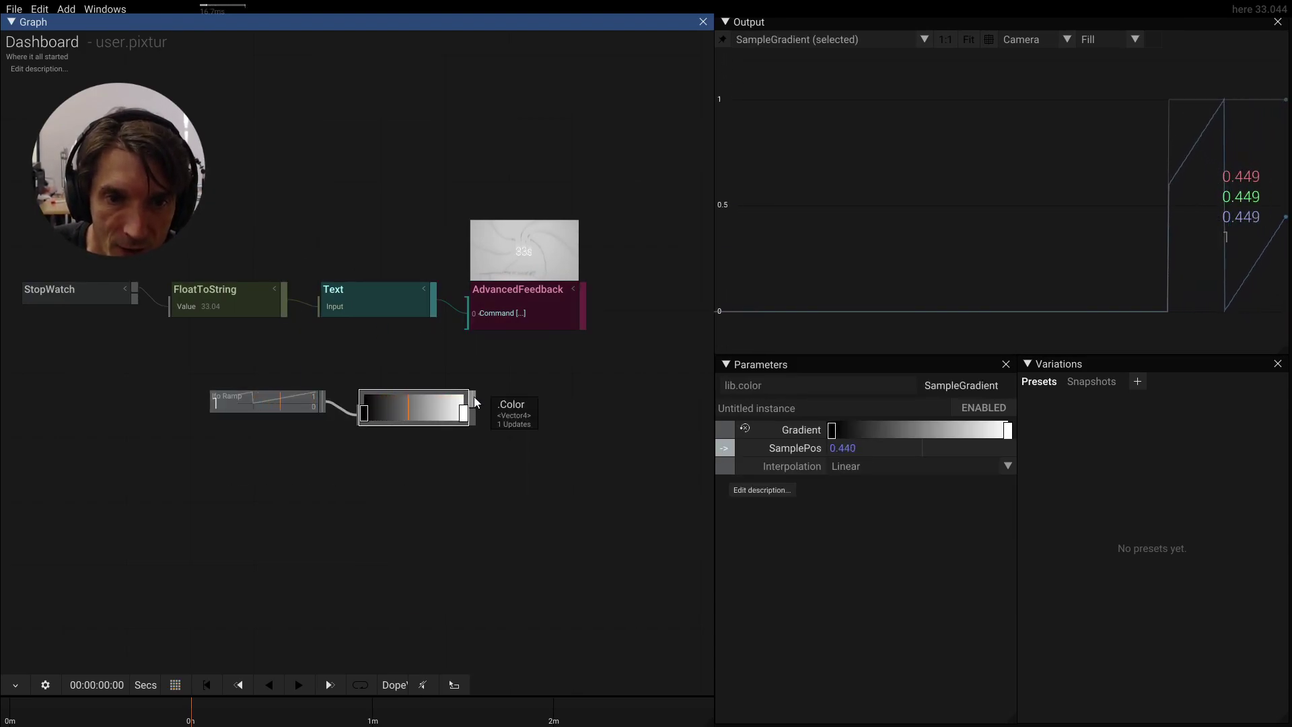
left_click_drag(474, 397, 309, 313)
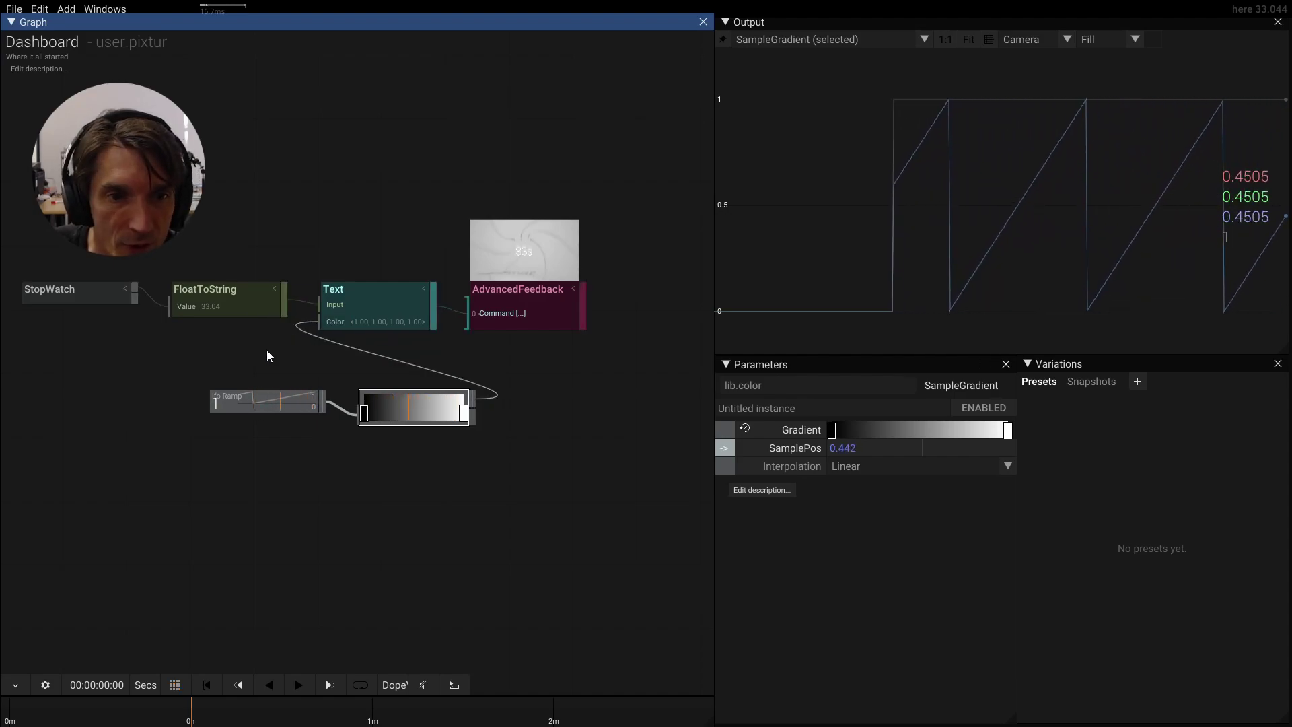
Set the LFO Shape to Wave, then select the AdvancedFeedback node
left_click(265, 399)
left_click(938, 430)
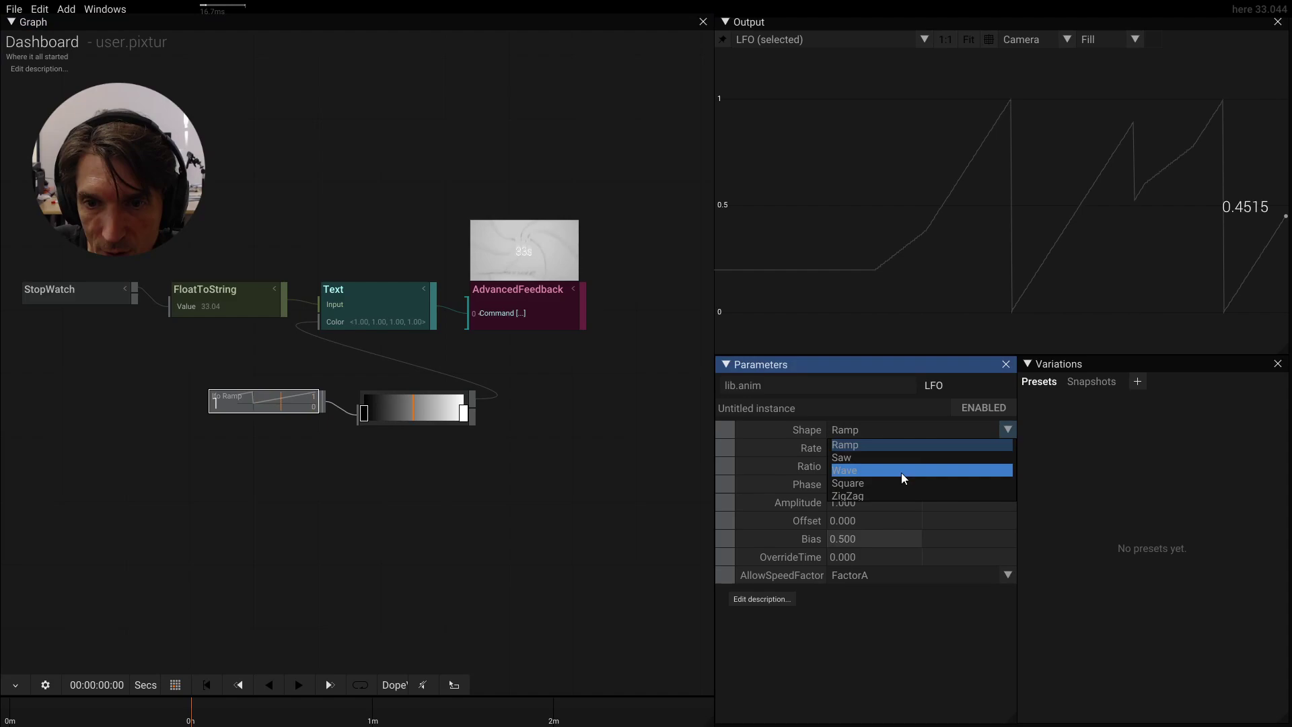
left_click(902, 472)
left_click(500, 311)
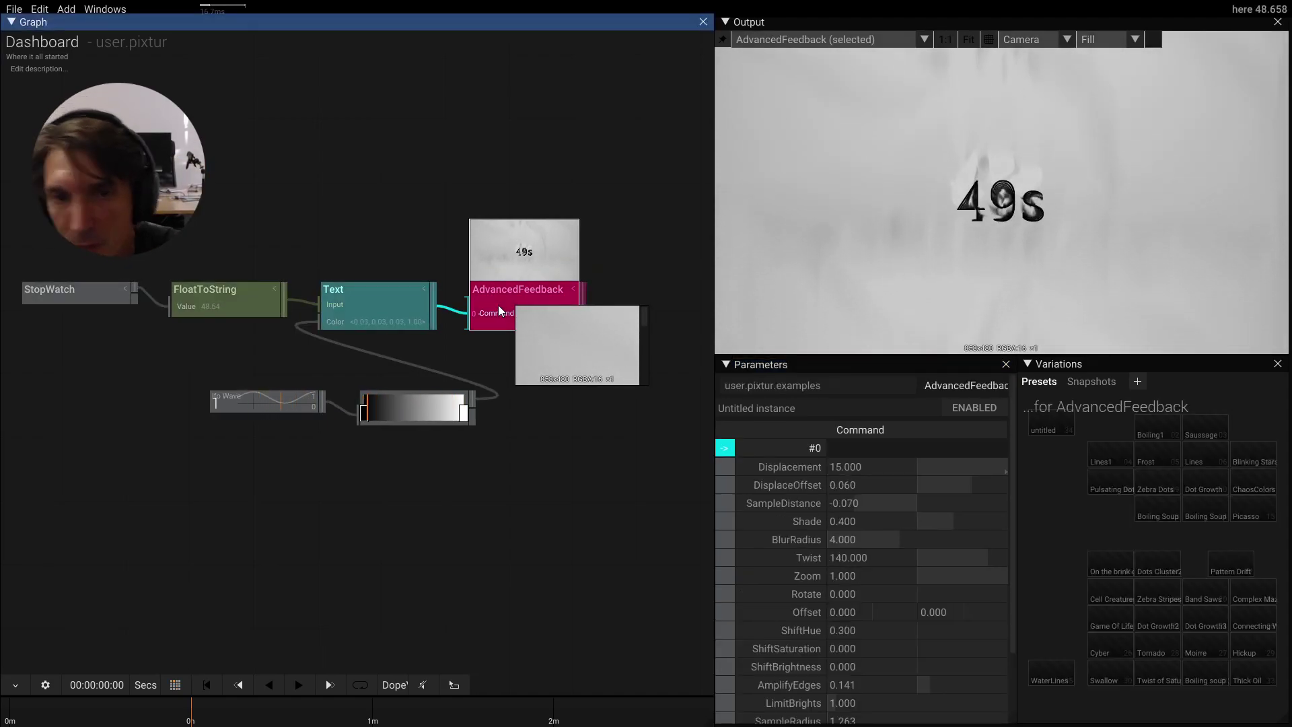
Blend AdvancedFeedback presets in Variations, giving Twist 25.379 and BlurRadius 1.300
left_click_drag(1032, 480, 1140, 454)
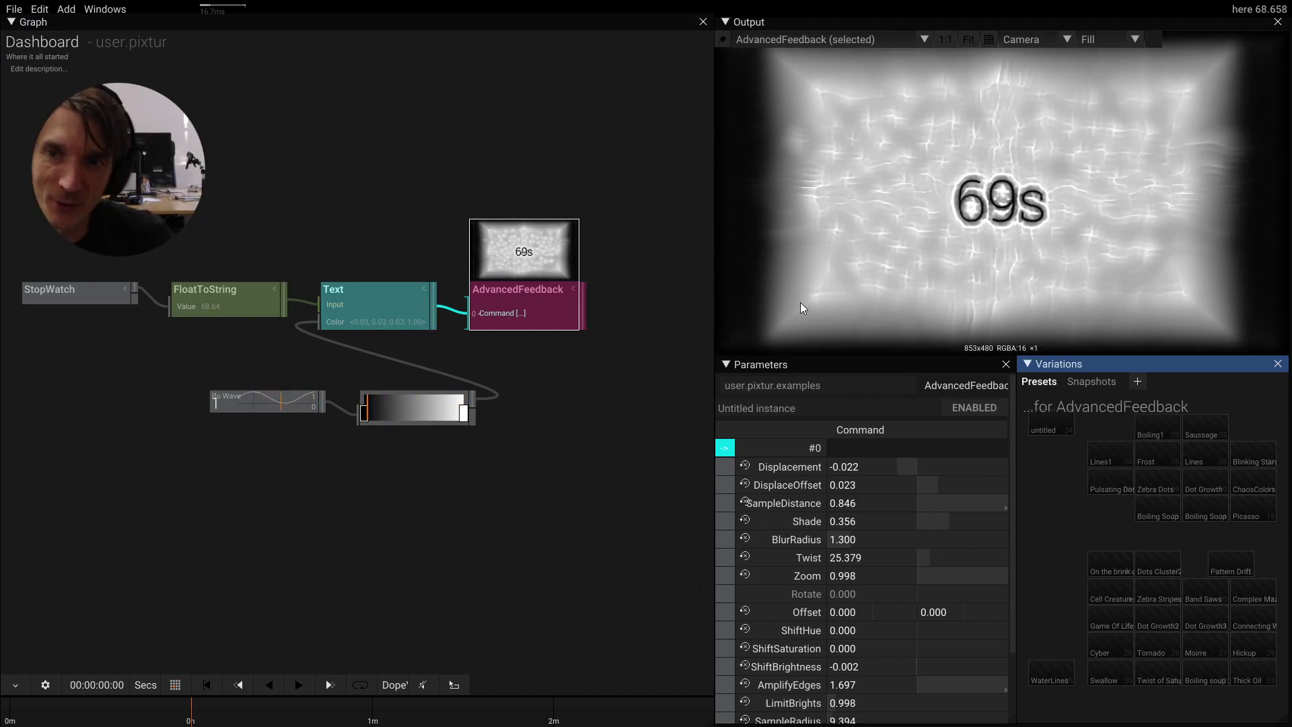
Add a trial Layer2d node fed by AdvancedFeedback's output
left_click(363, 176)
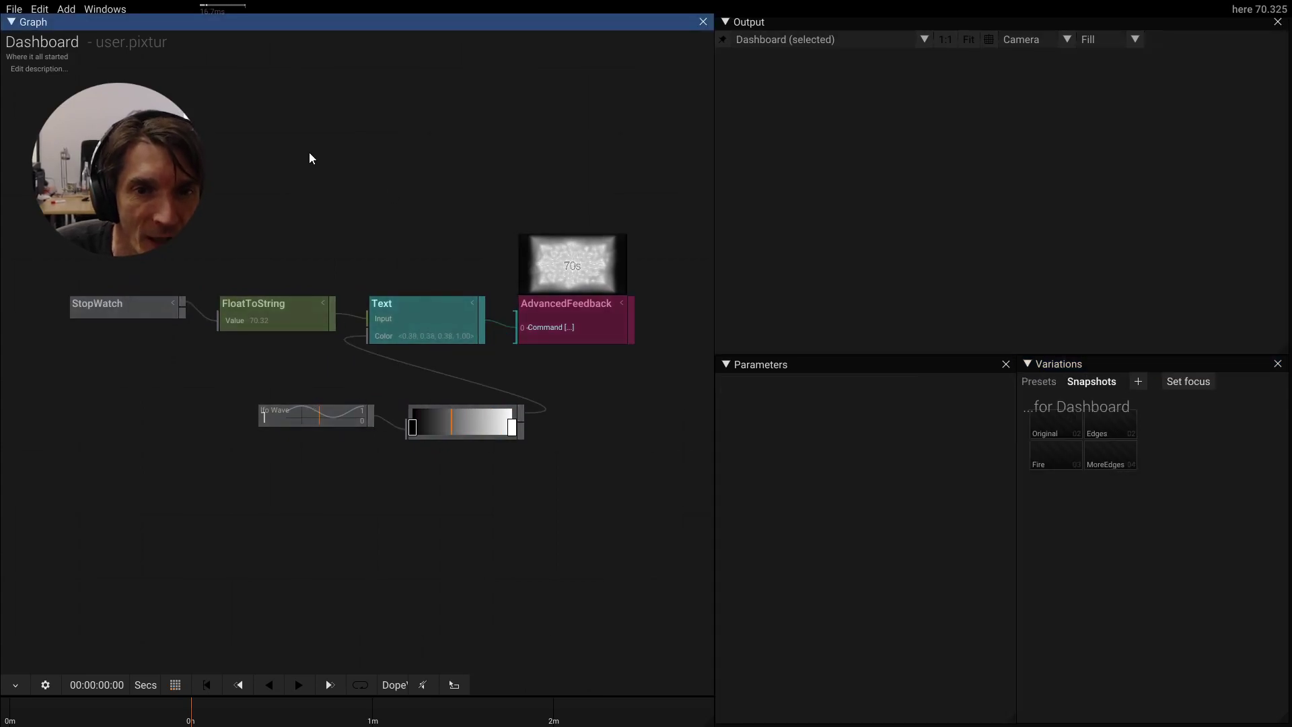
left_click_drag(74, 149, 609, 522)
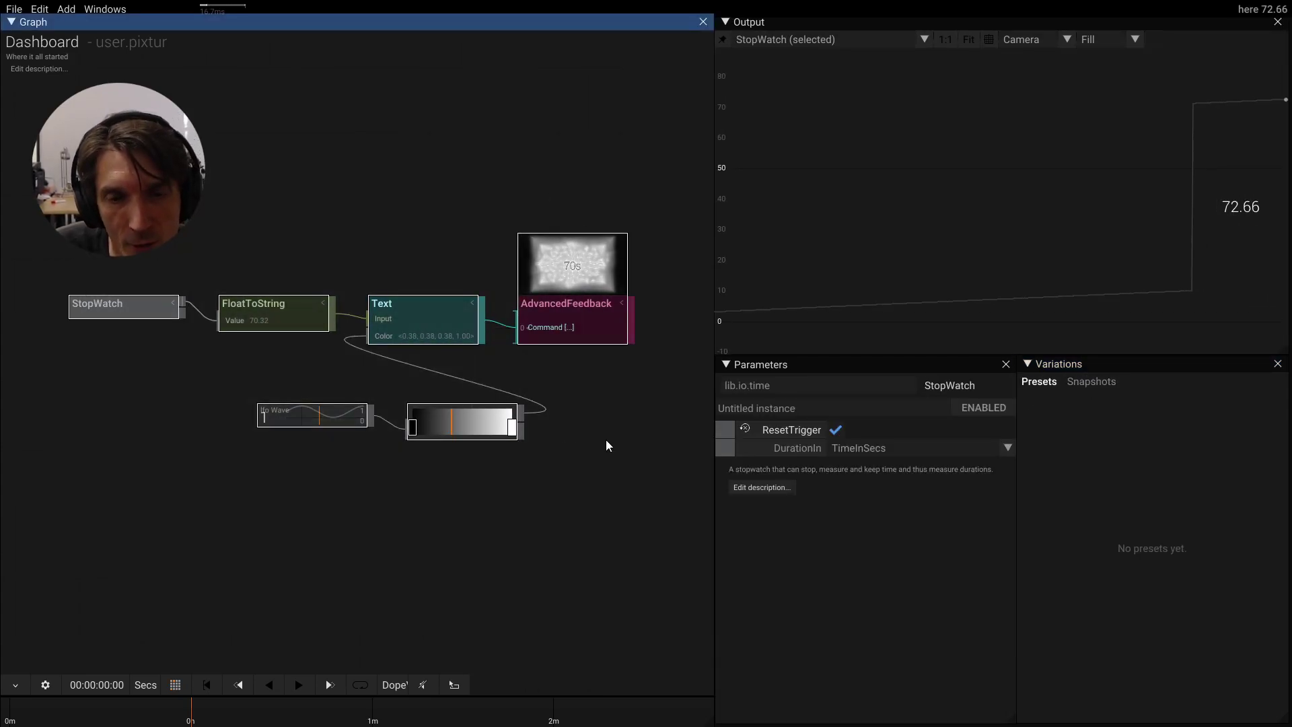
right_click(590, 428)
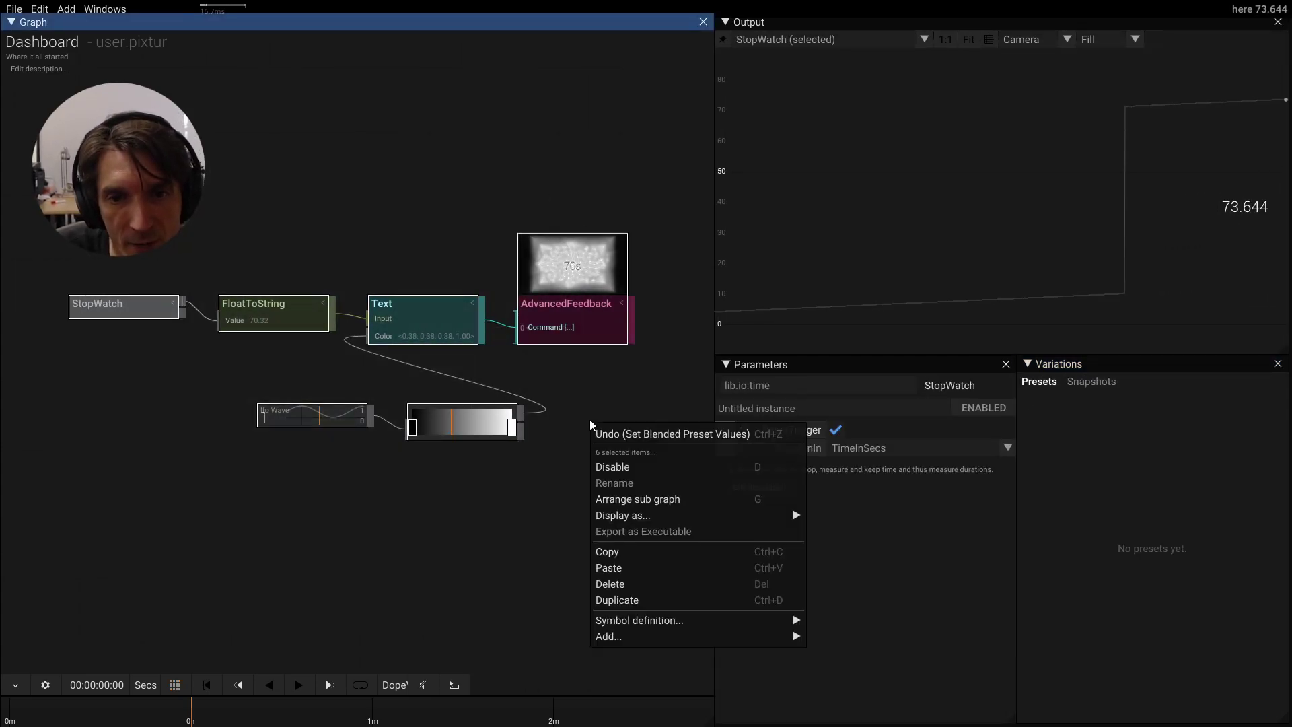
left_click(596, 382)
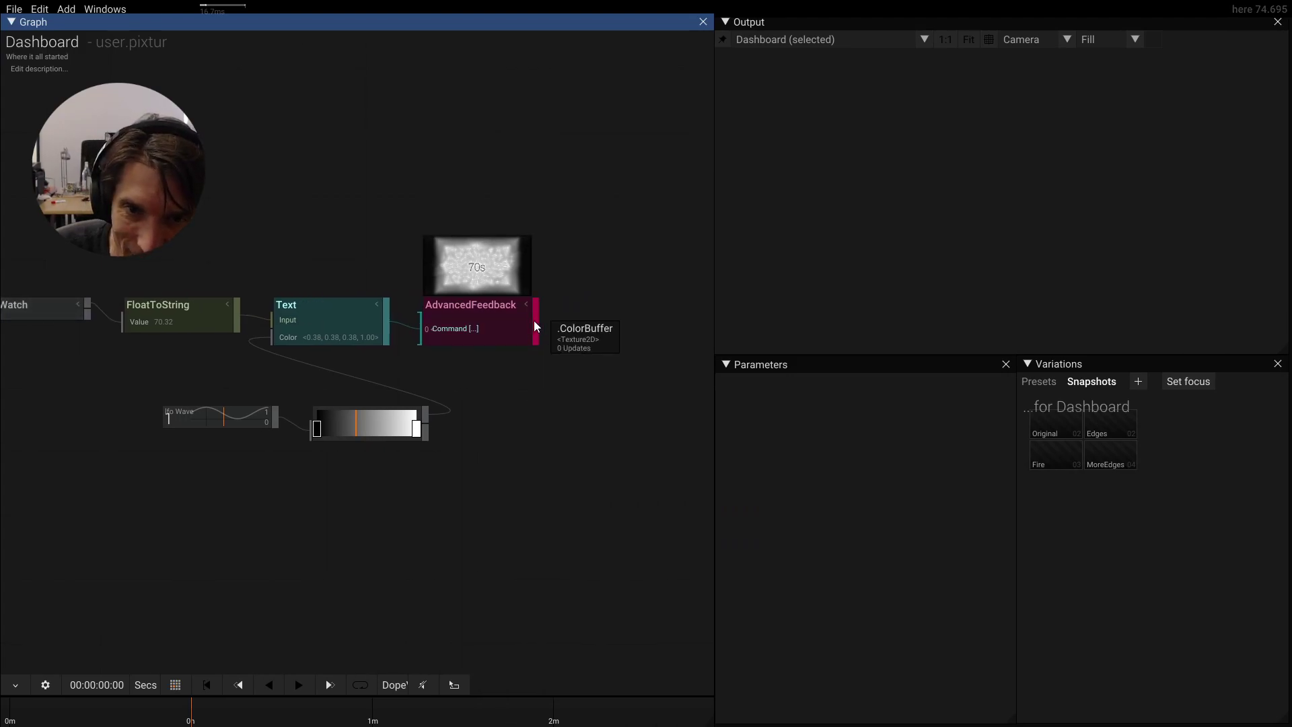
left_click_drag(535, 324, 656, 332)
left_click(597, 361)
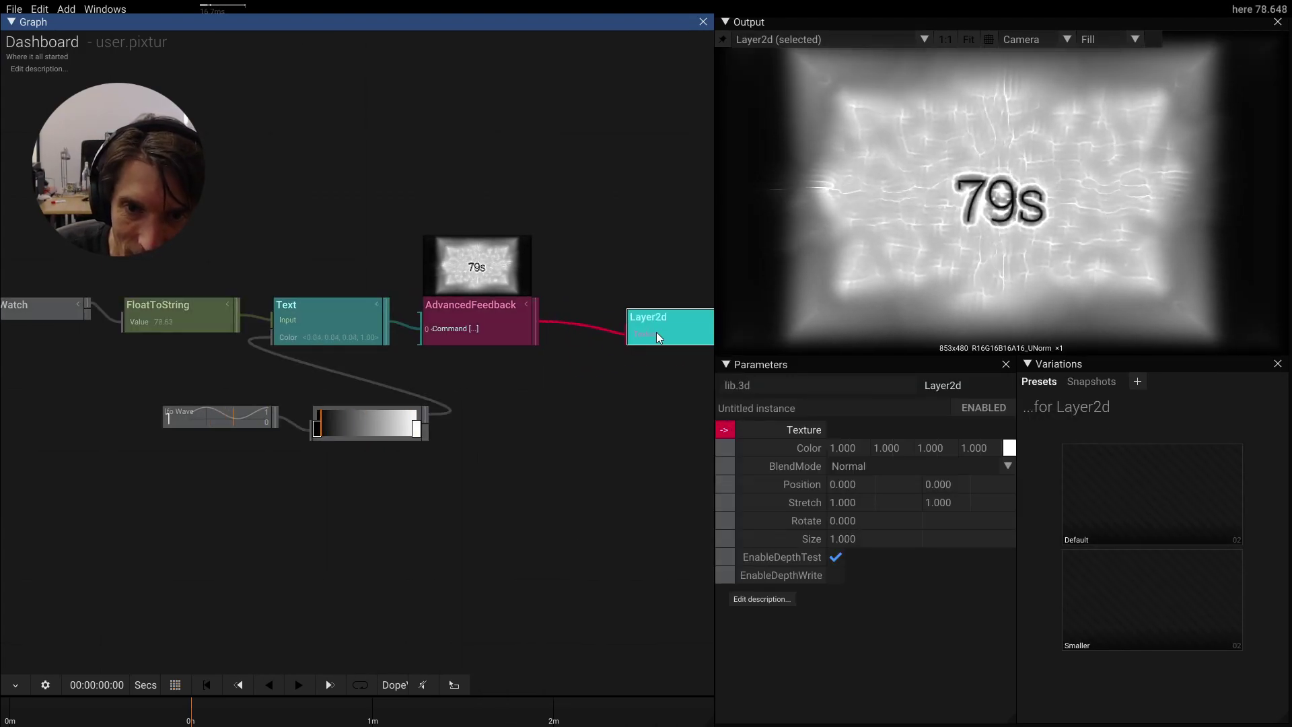
Delete the Layer2d node and select all six remaining nodes of the chain
scroll(626, 380, "down", 3)
left_click_drag(231, 204, 580, 406)
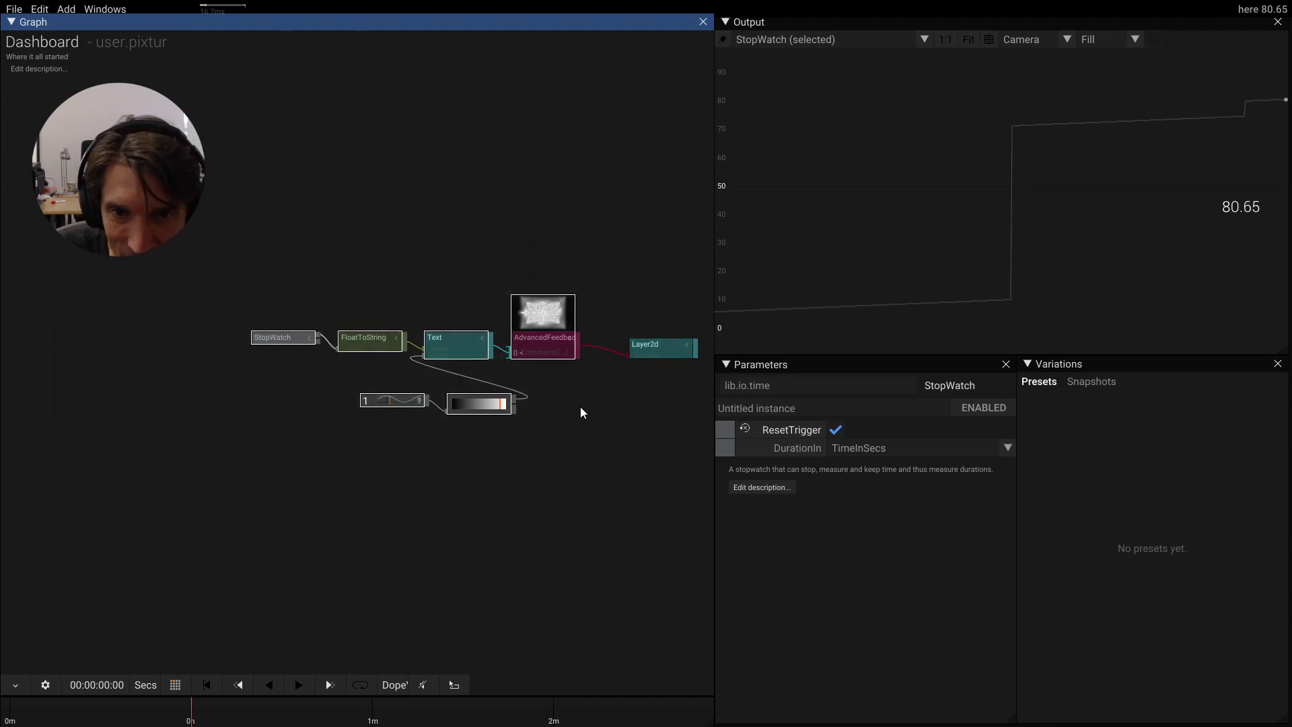
scroll(592, 404, "up", 2)
left_click(647, 293)
left_click(663, 318)
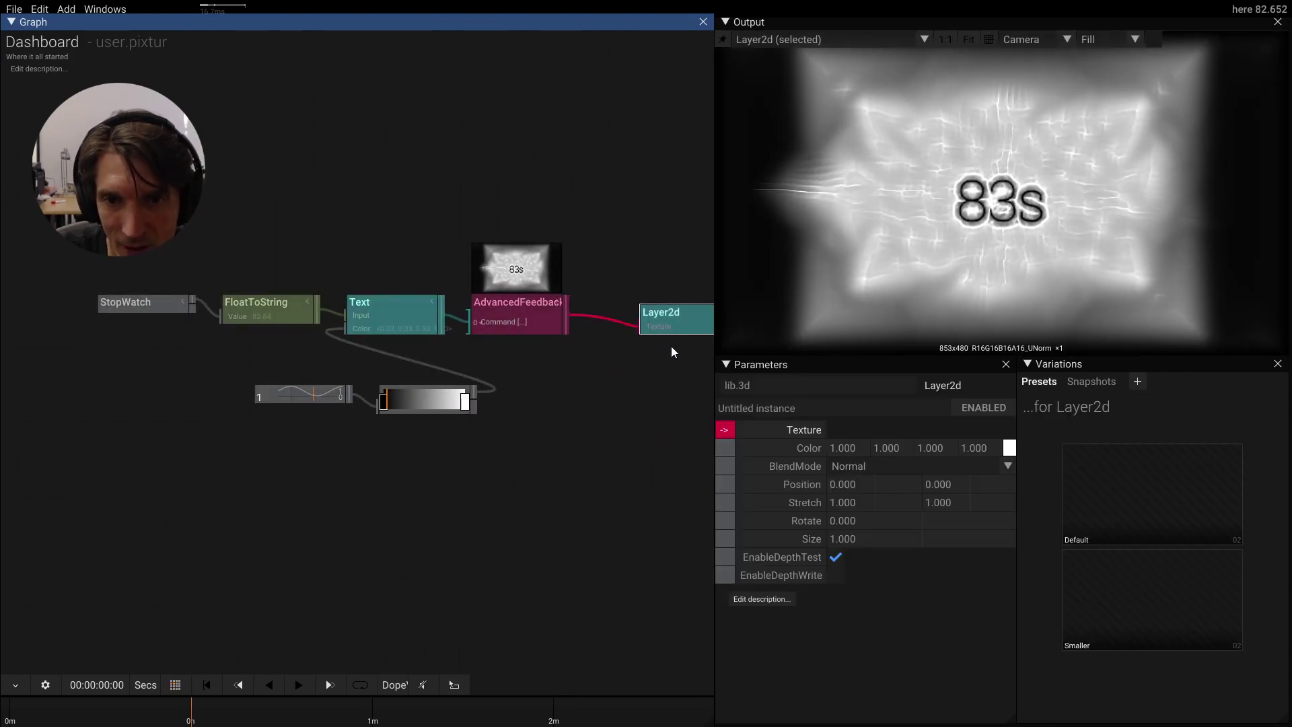
key("Delete")
left_click_drag(62, 149, 587, 434)
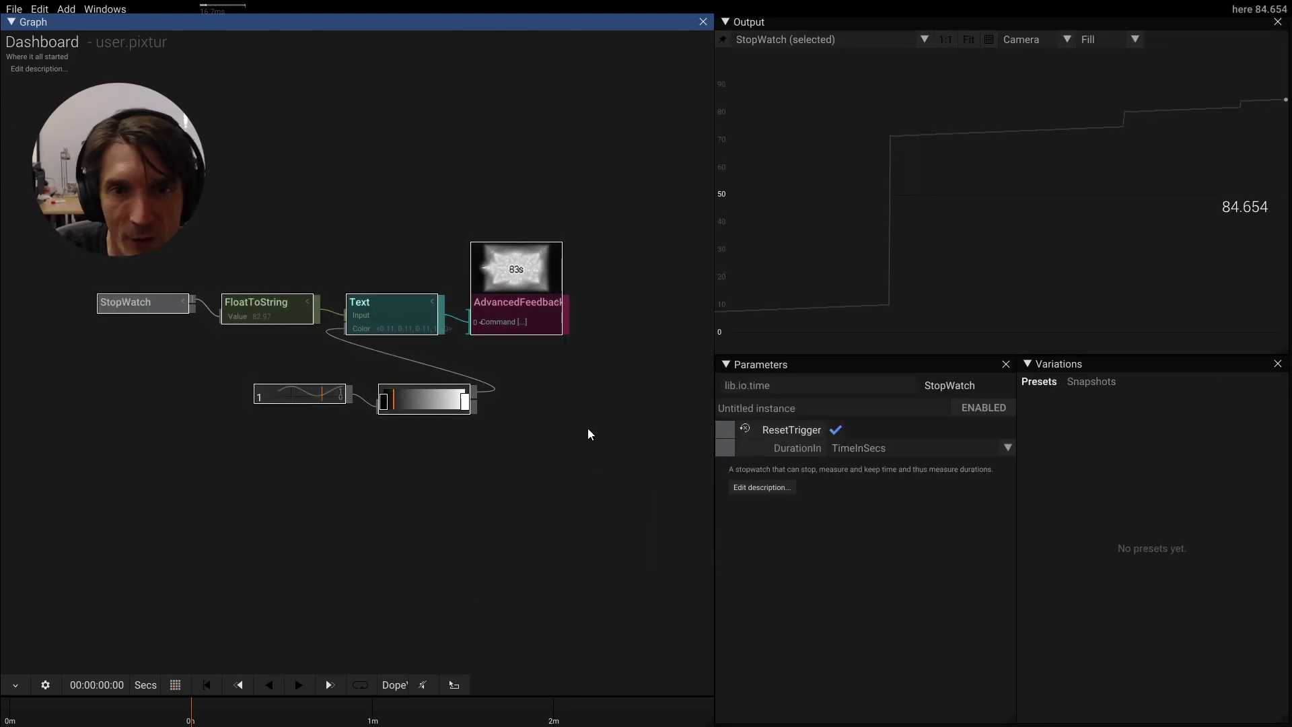
left_click_drag(378, 491, 460, 518)
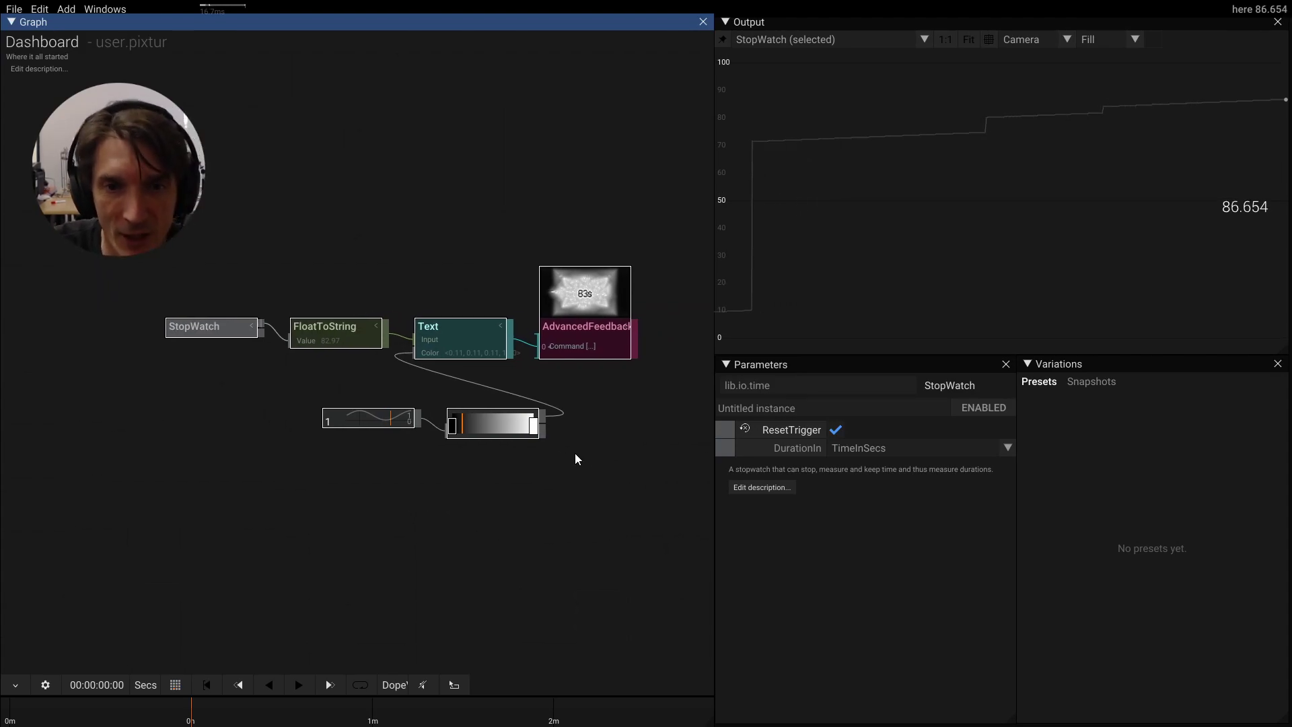
Combine the selected nodes into a new type ExampleDemo2 with a short test description
right_click(578, 408)
mouse_move(607, 606)
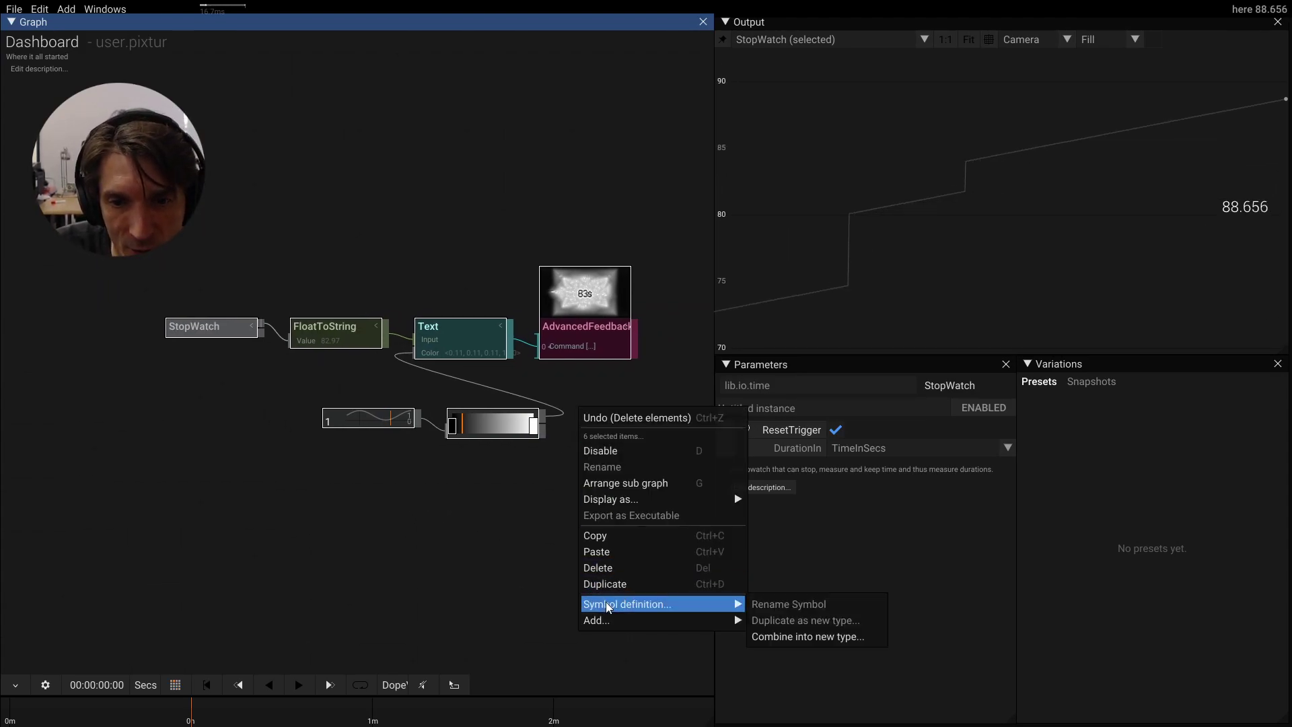
left_click(780, 636)
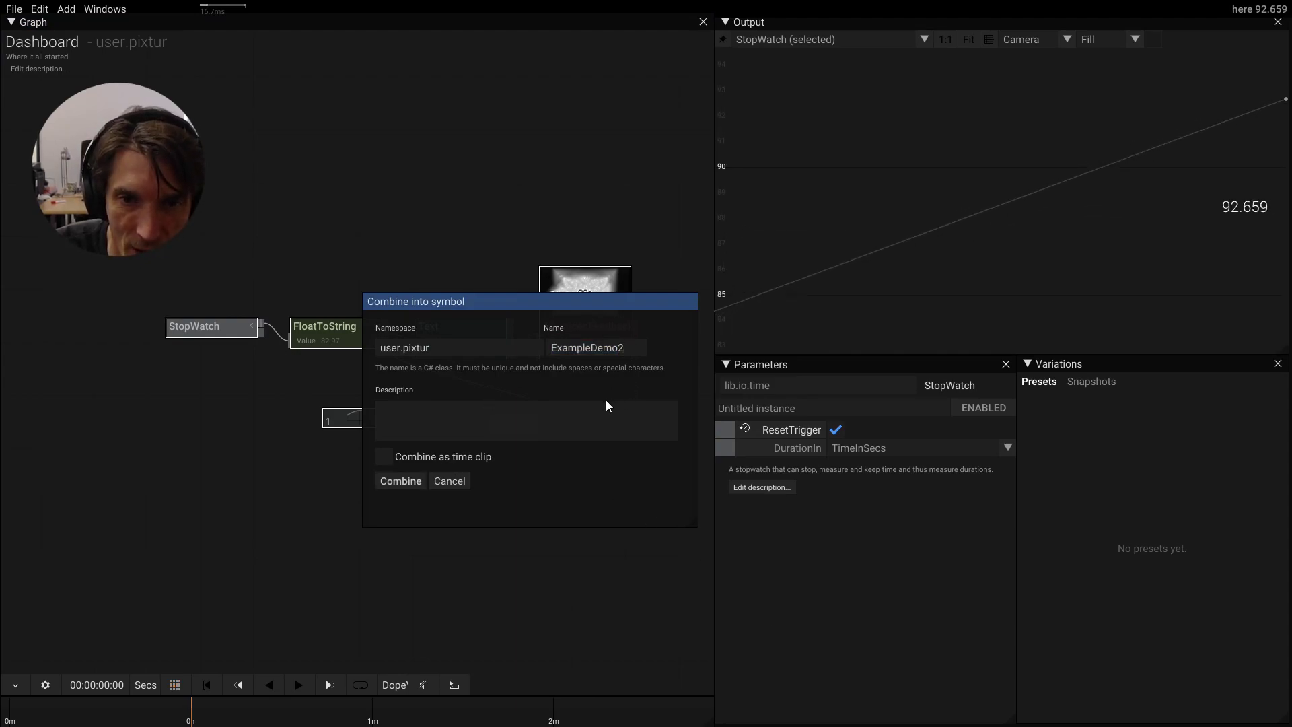
left_click(555, 413)
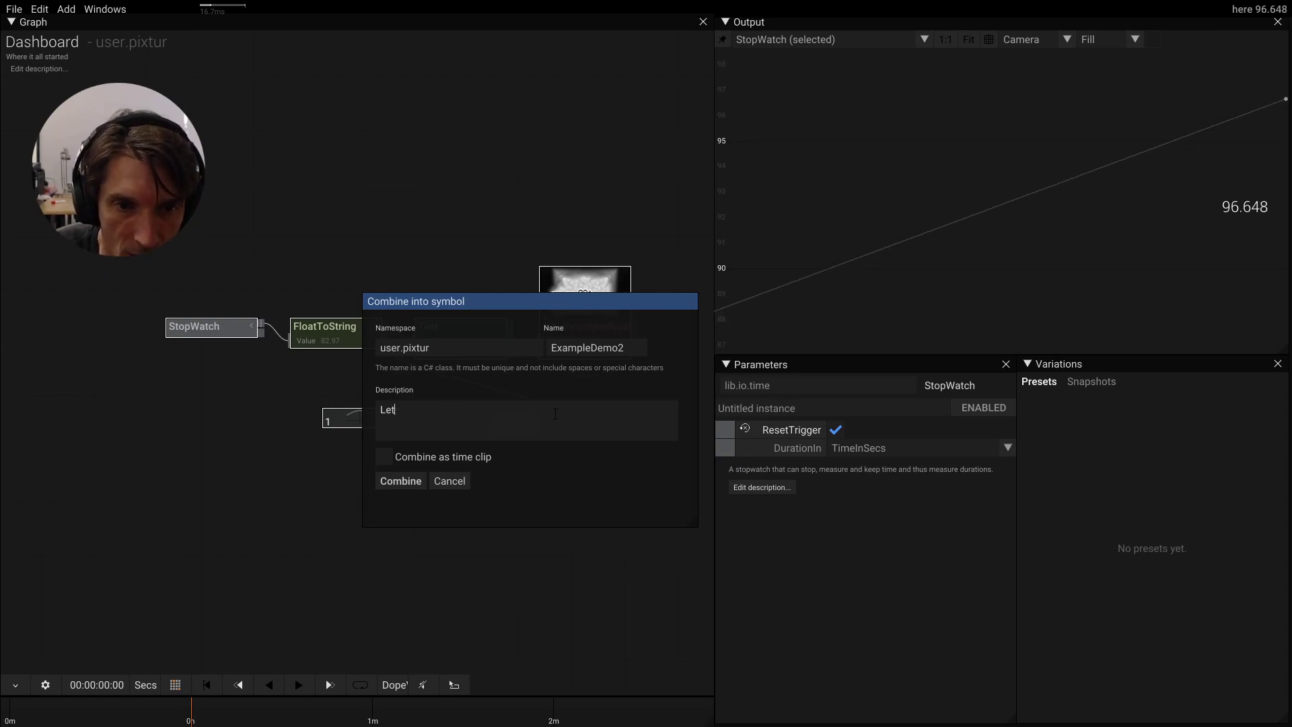
type("A quick te")
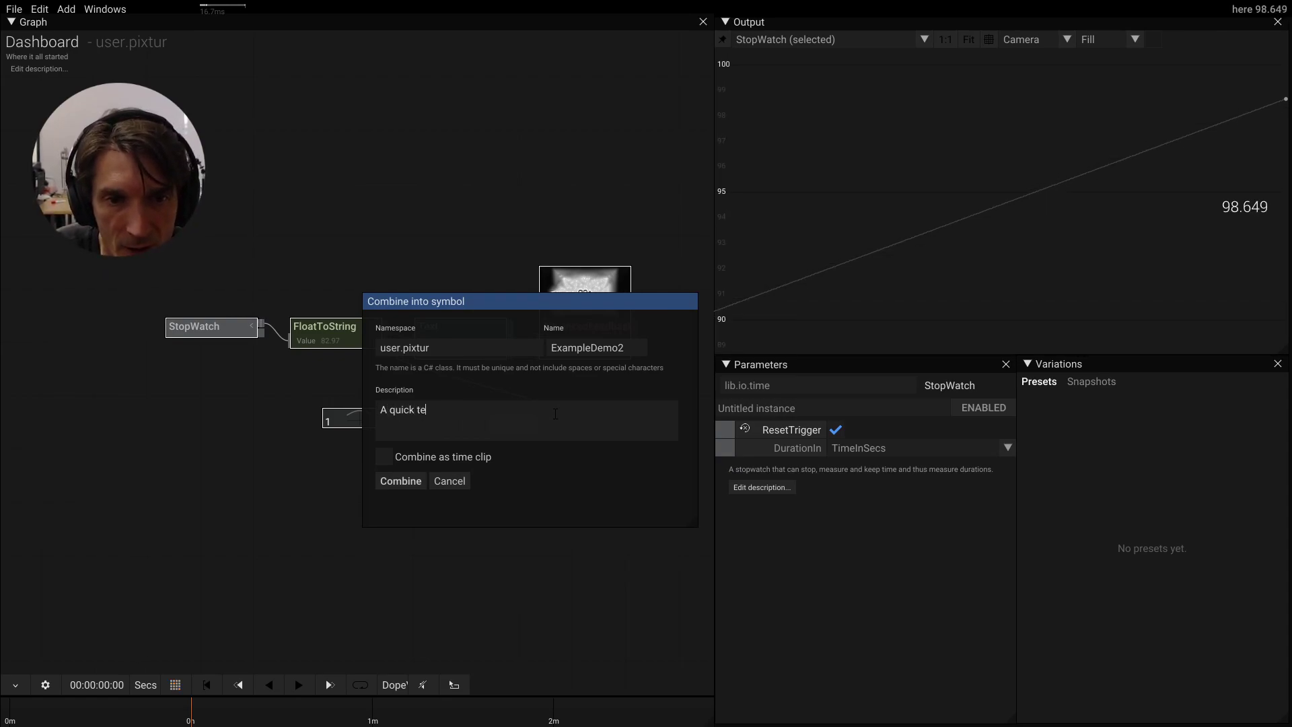
type("st be p")
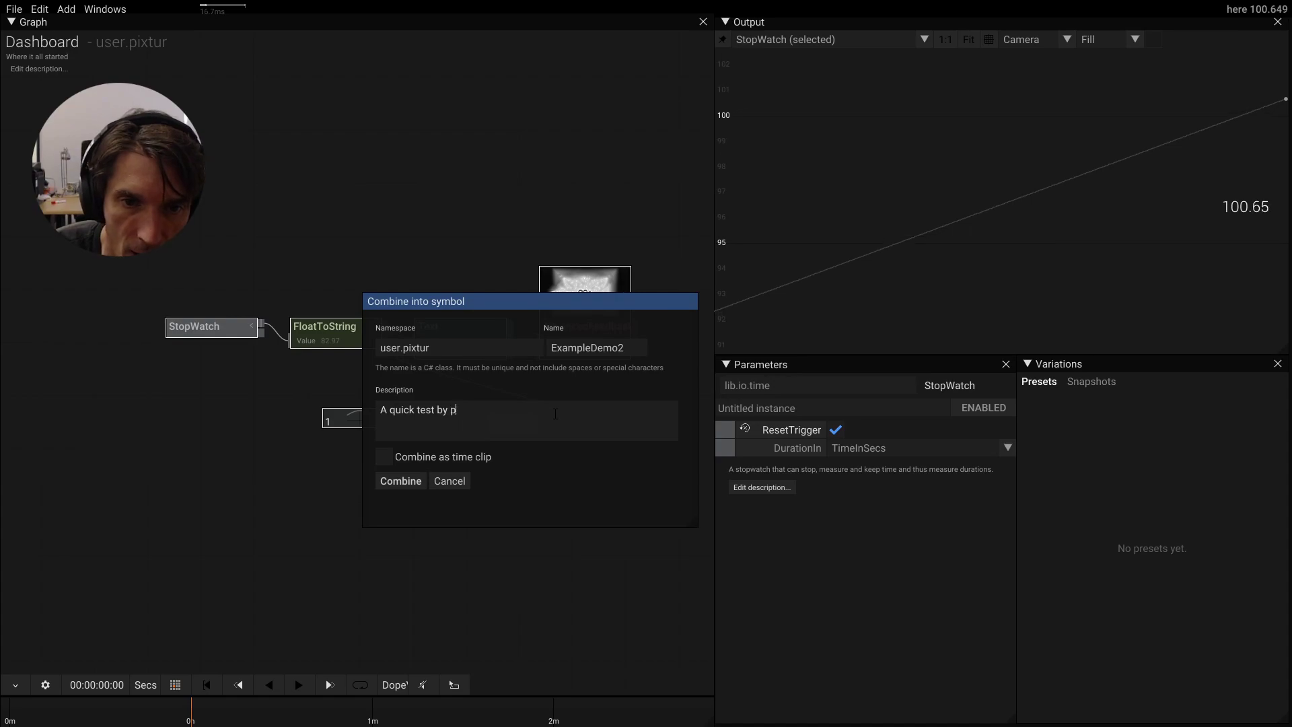
type("ixtur")
left_click(393, 482)
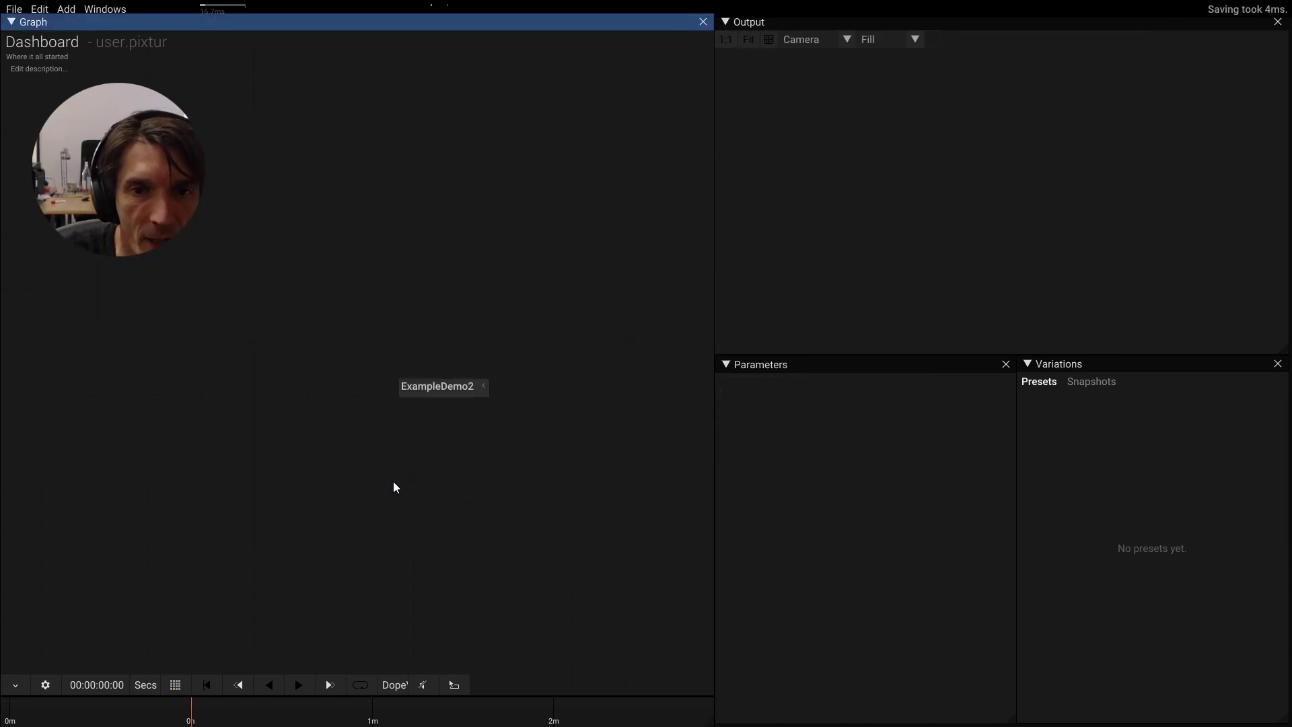
Move the ExampleDemo2 node up and to the left on the Dashboard
left_click(436, 385)
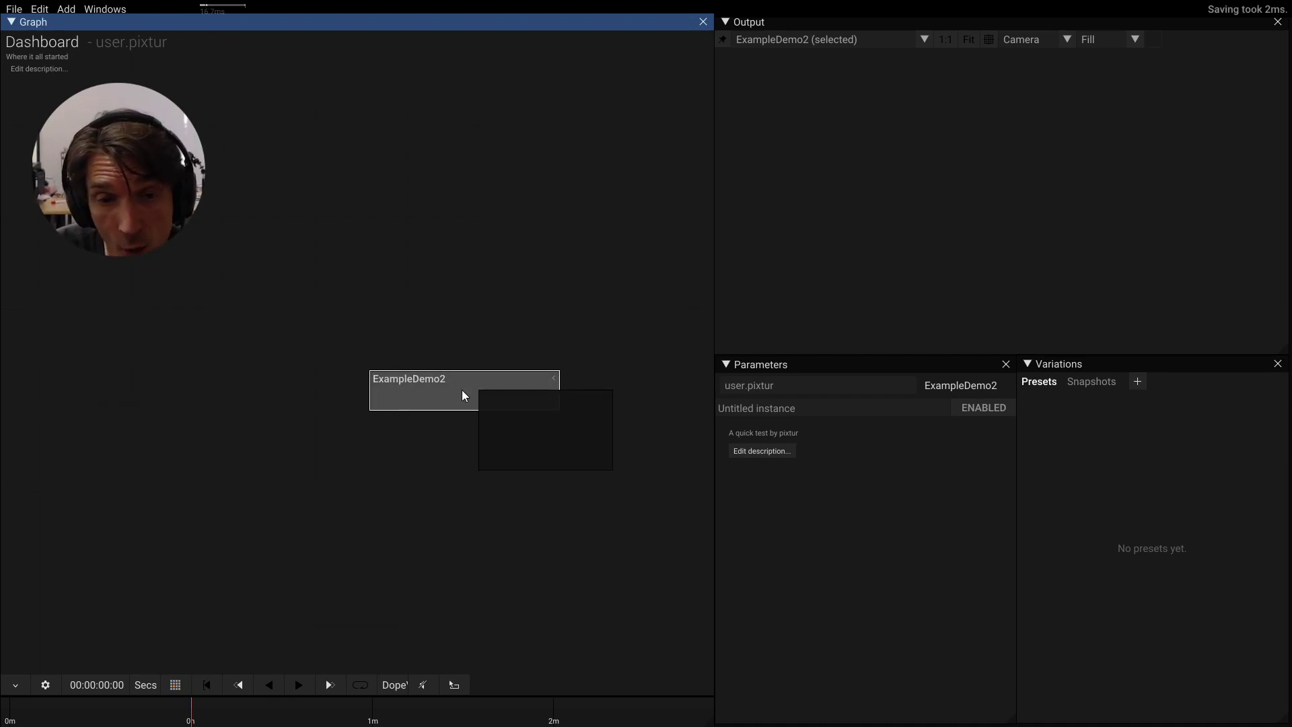
scroll(664, 379, "down", 1)
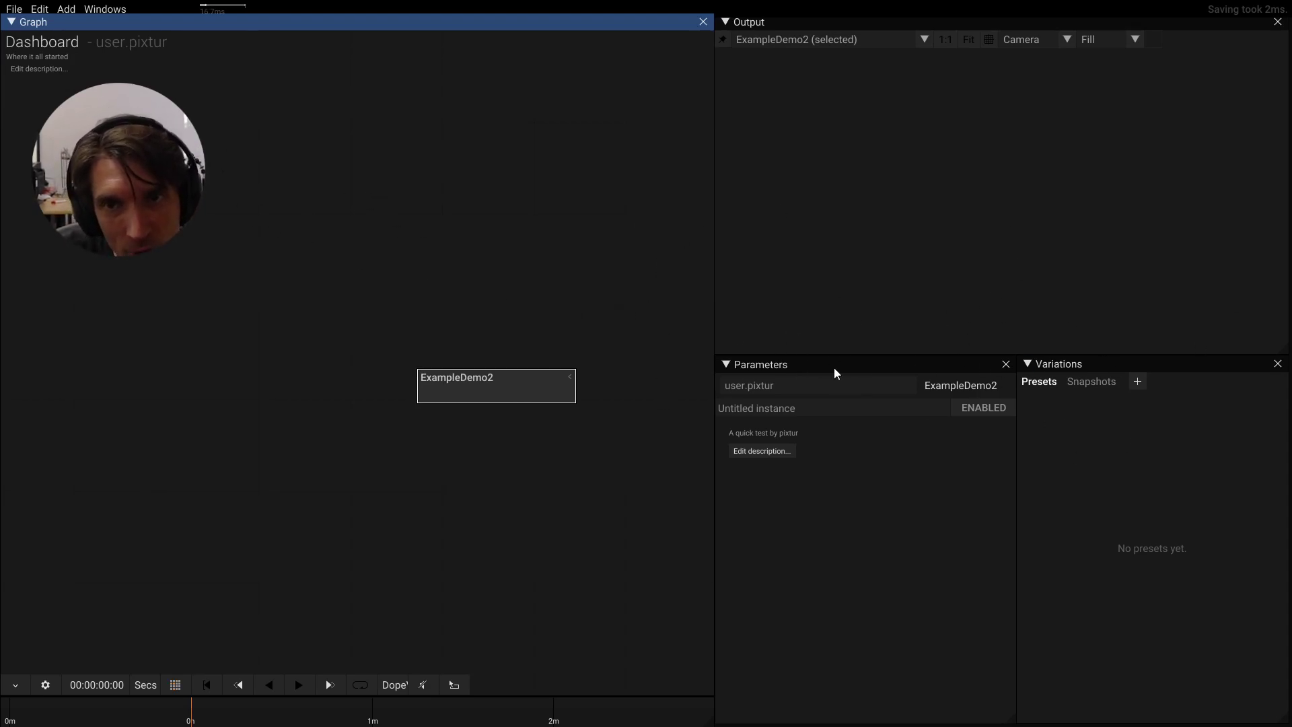
left_click_drag(503, 386, 378, 313)
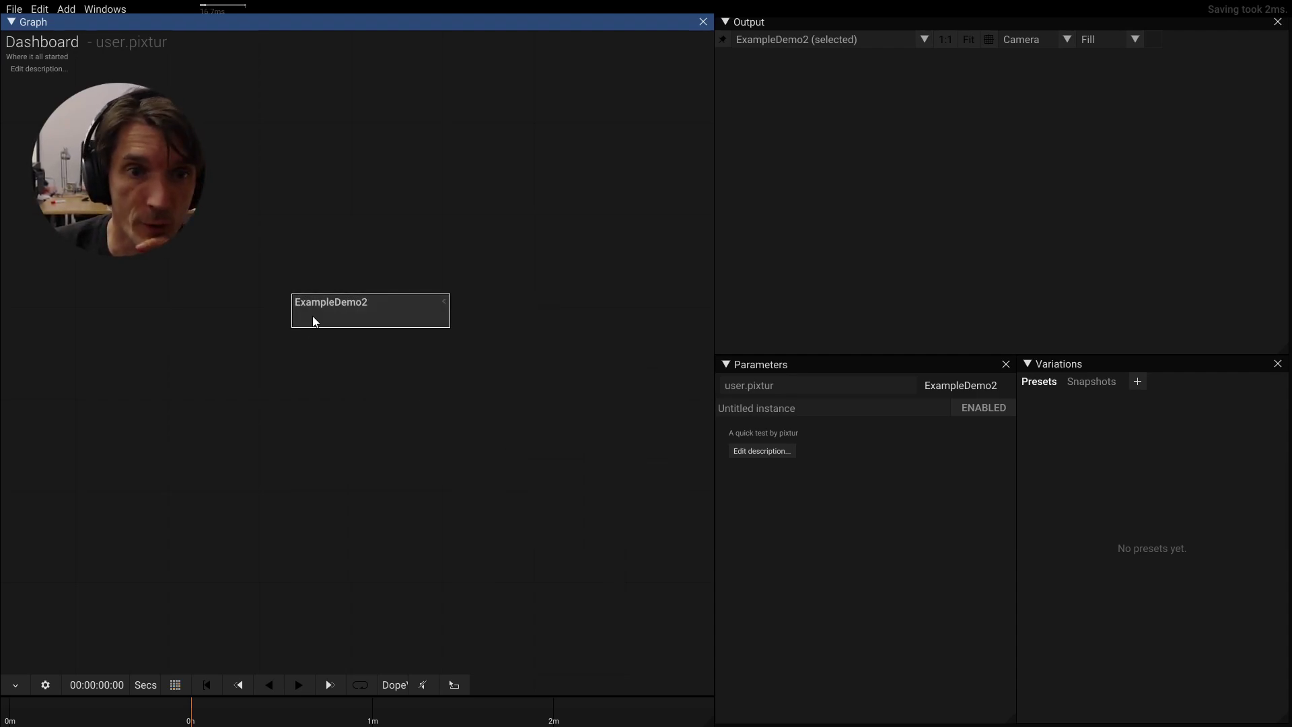
Open ExampleDemo2 to show its inner node graph
mouse_move(364, 306)
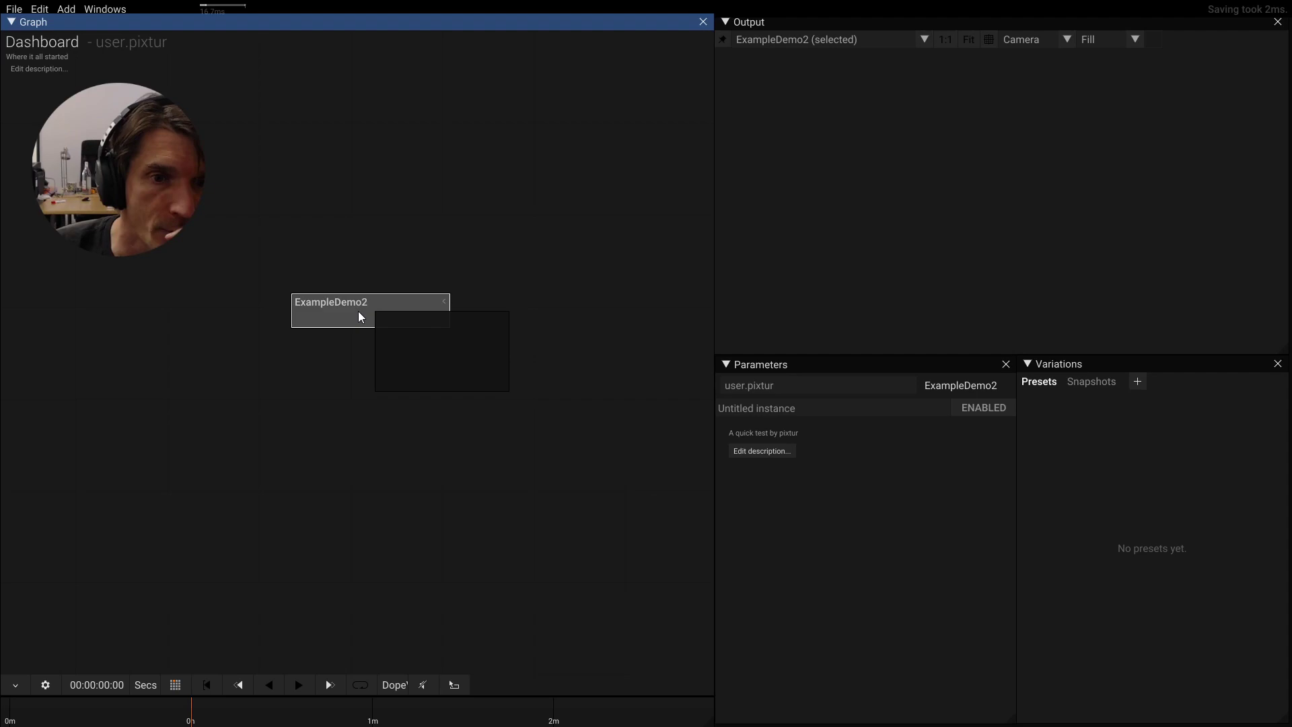
double_click(358, 316)
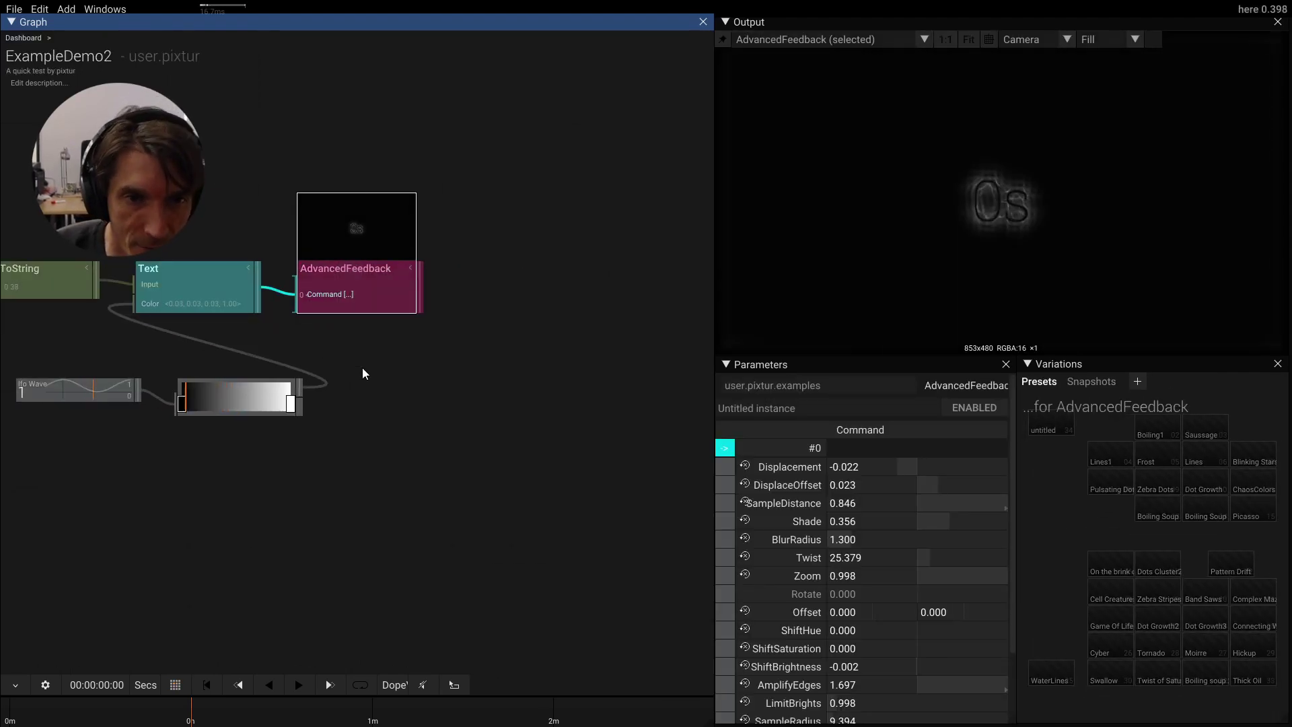
left_click(417, 375)
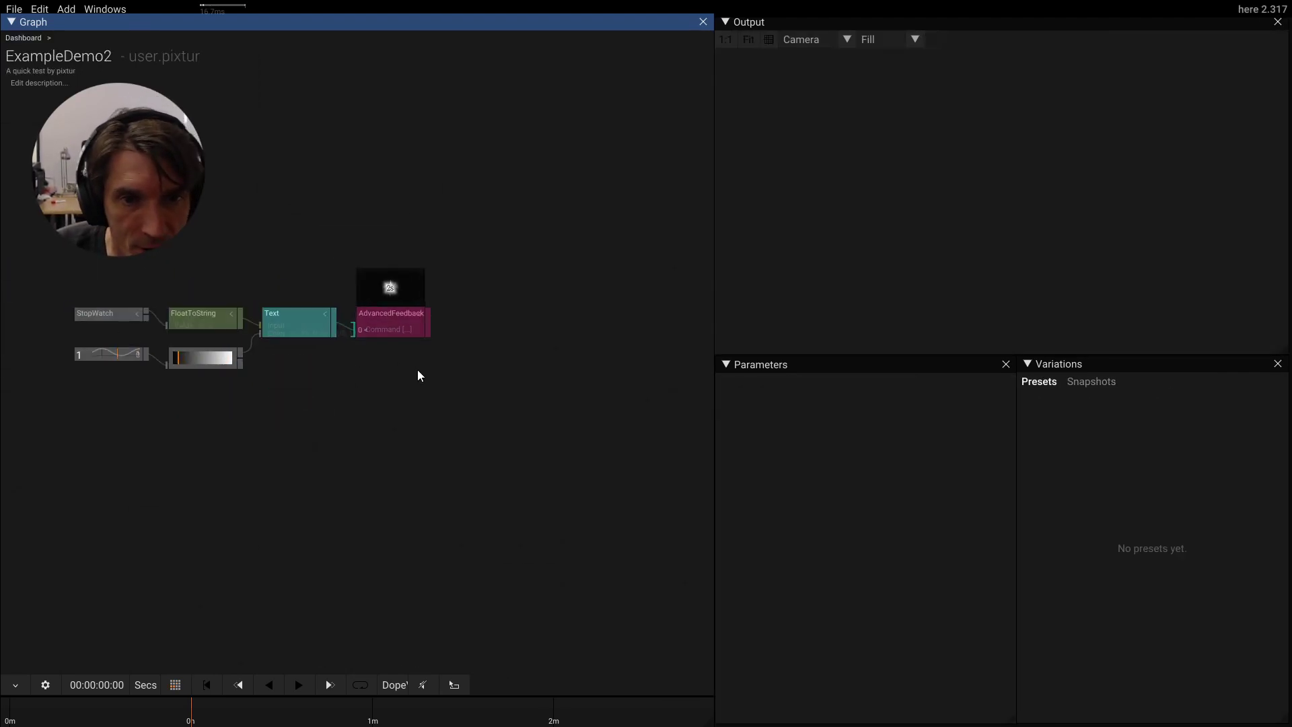
Add a Texture2D output named Output to ExampleDemo2
right_click(460, 307)
mouse_move(486, 512)
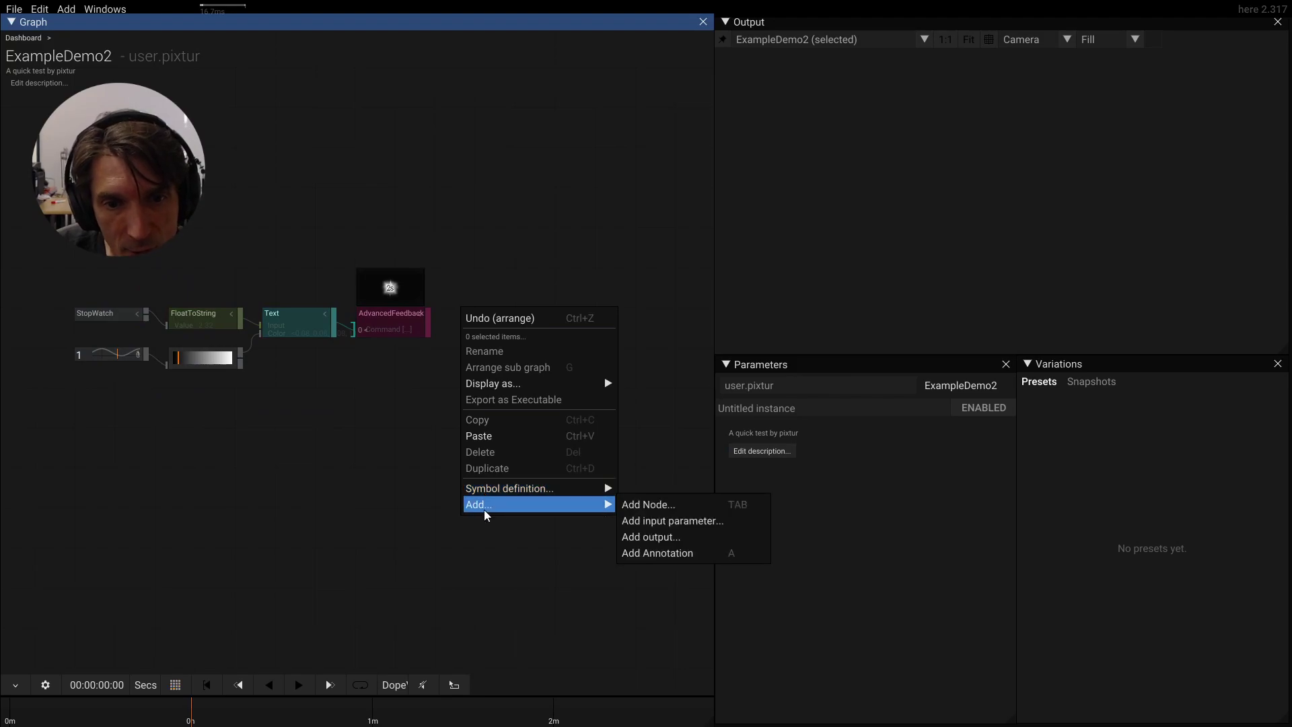
left_click(660, 540)
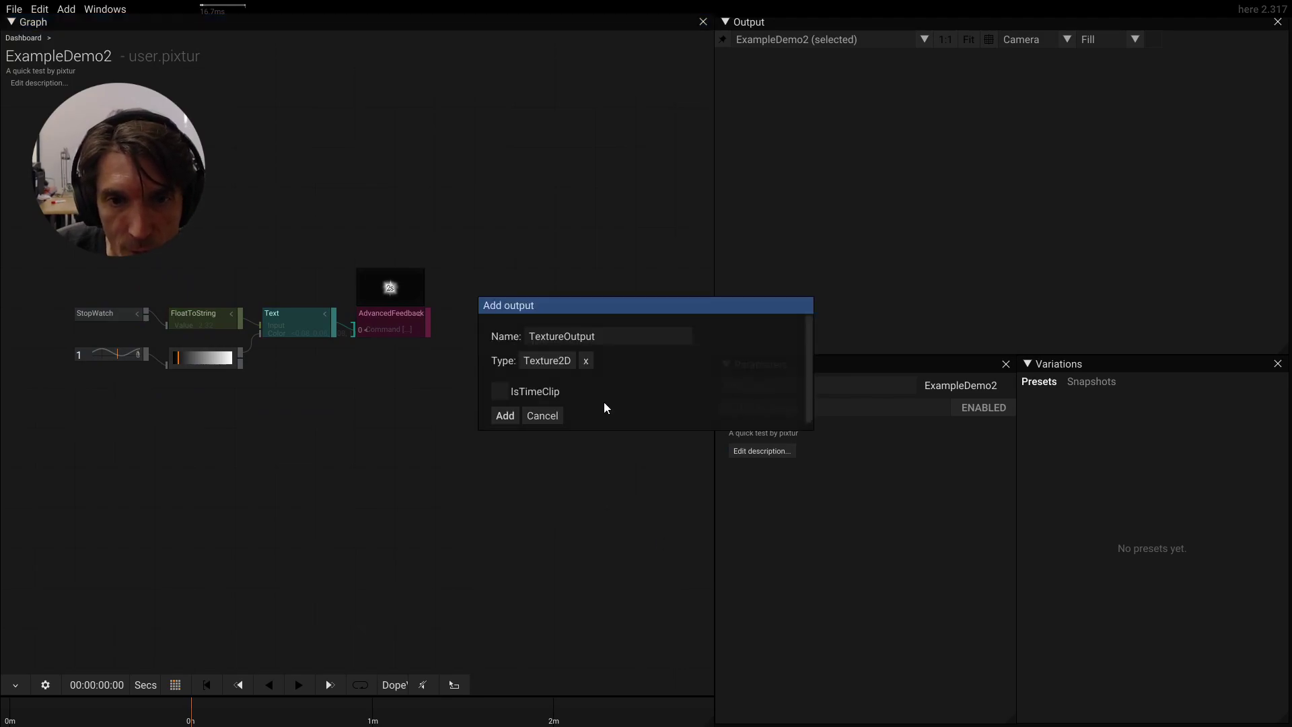
left_click(585, 361)
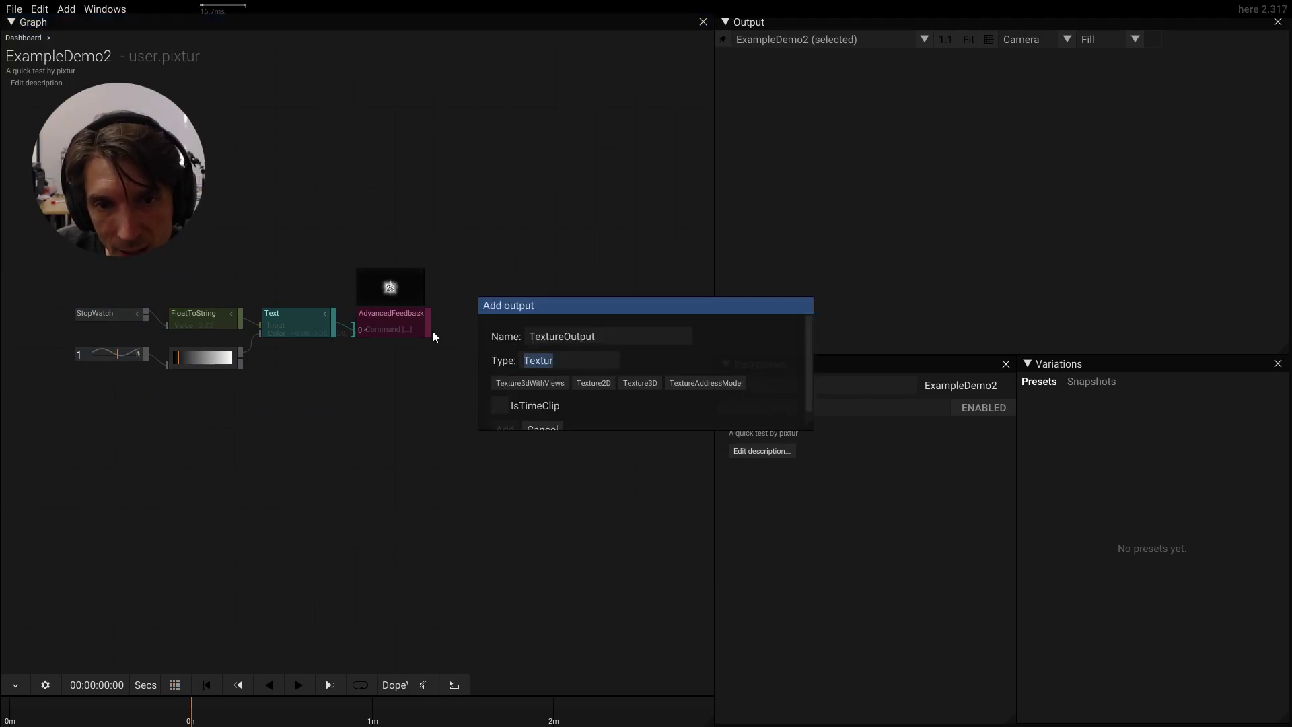
key("BackSpace")
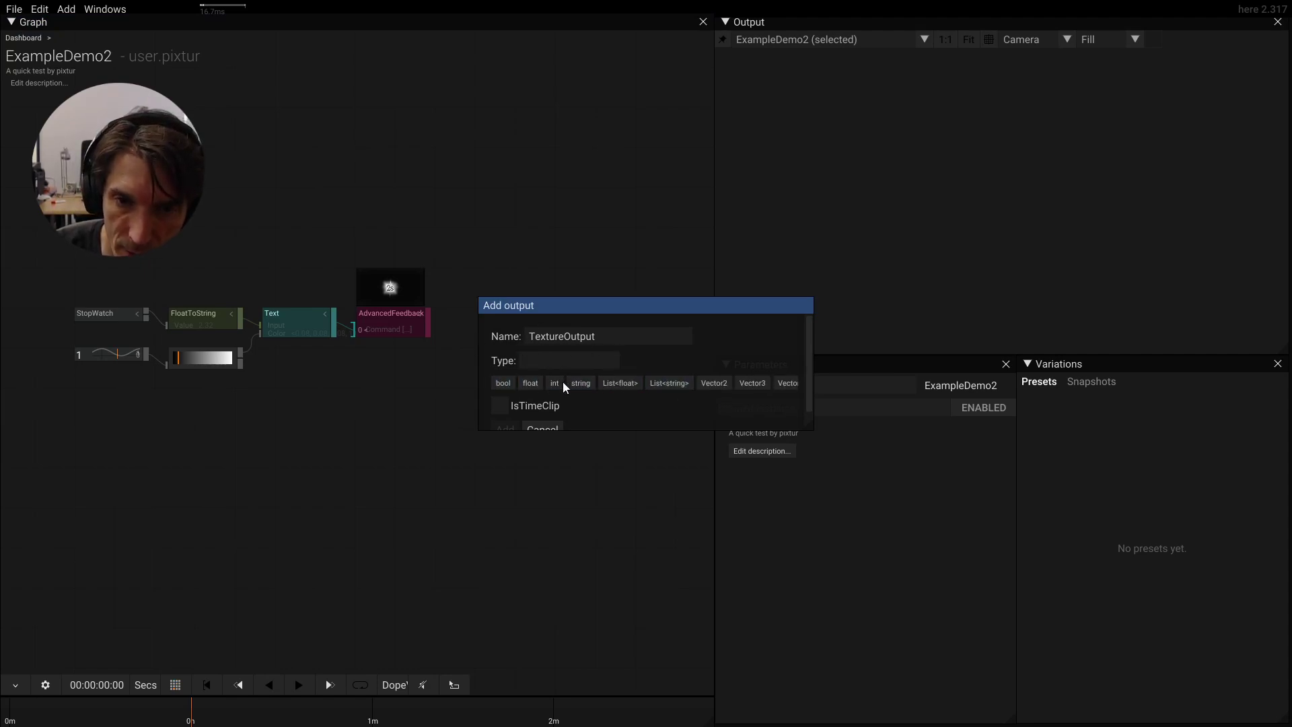
key("ctrl+a")
key("BackSpace")
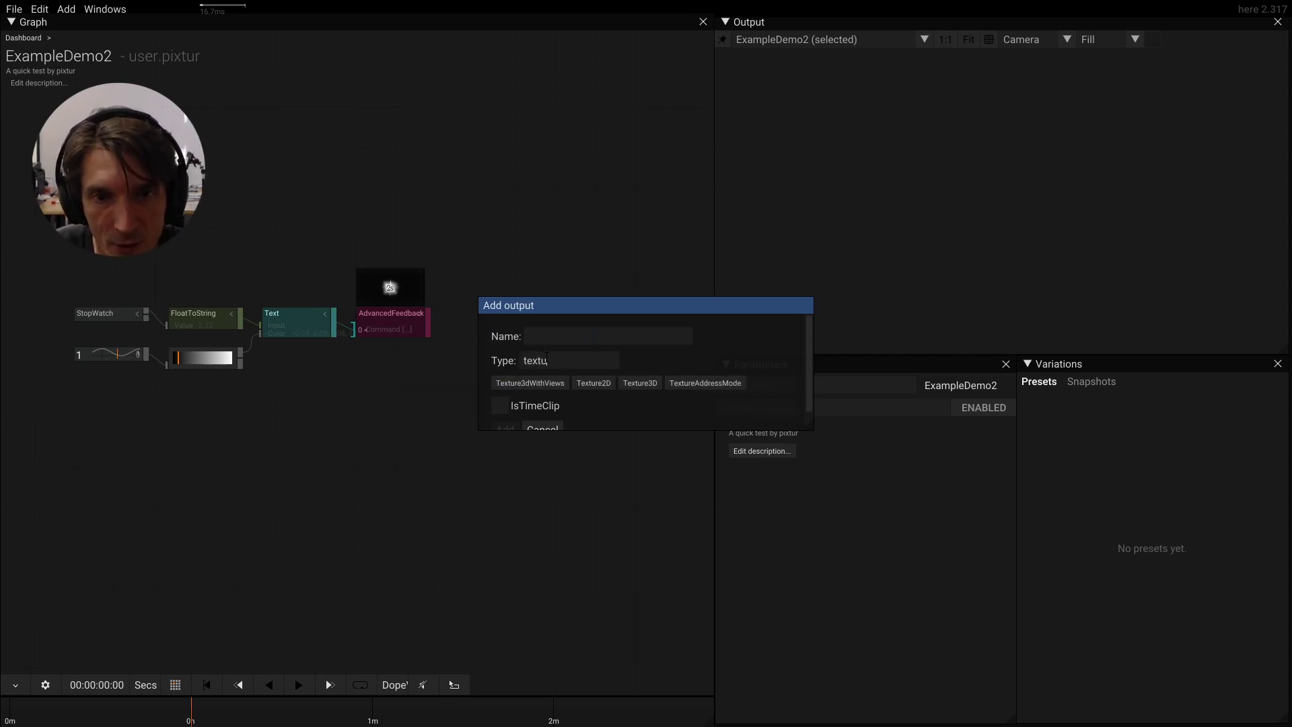
left_click(594, 386)
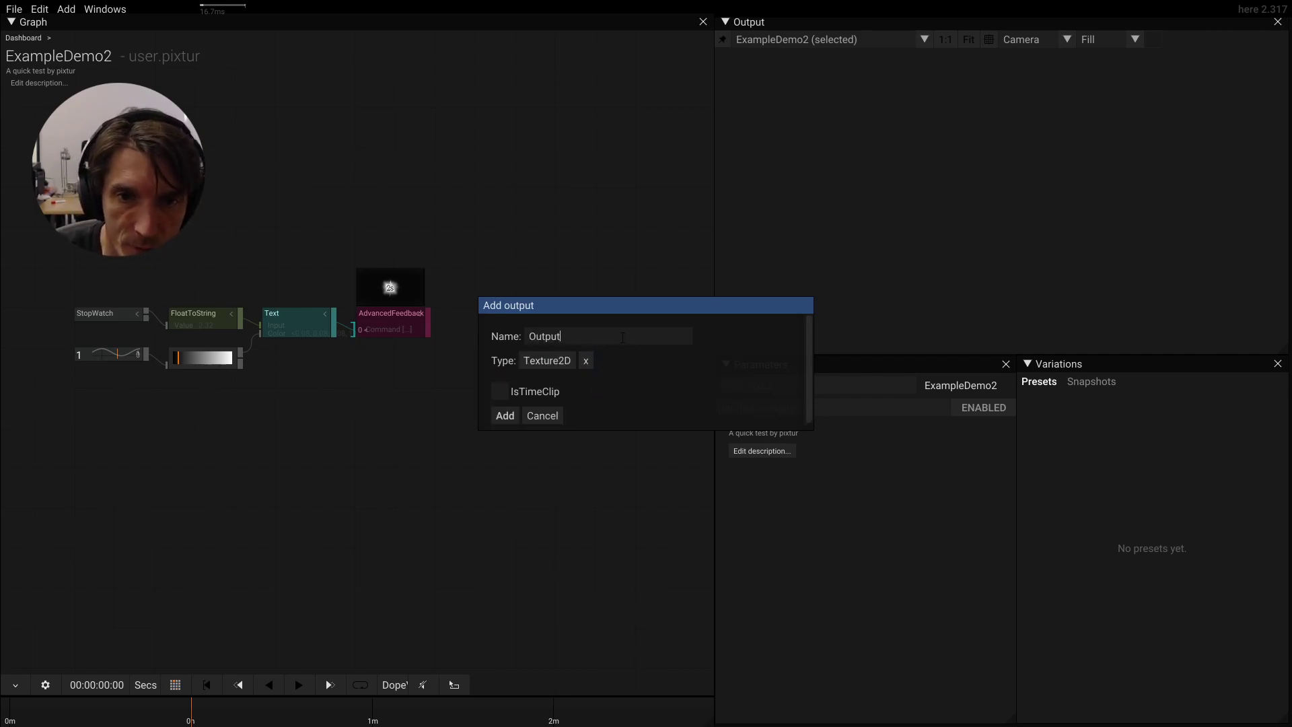
left_click(503, 417)
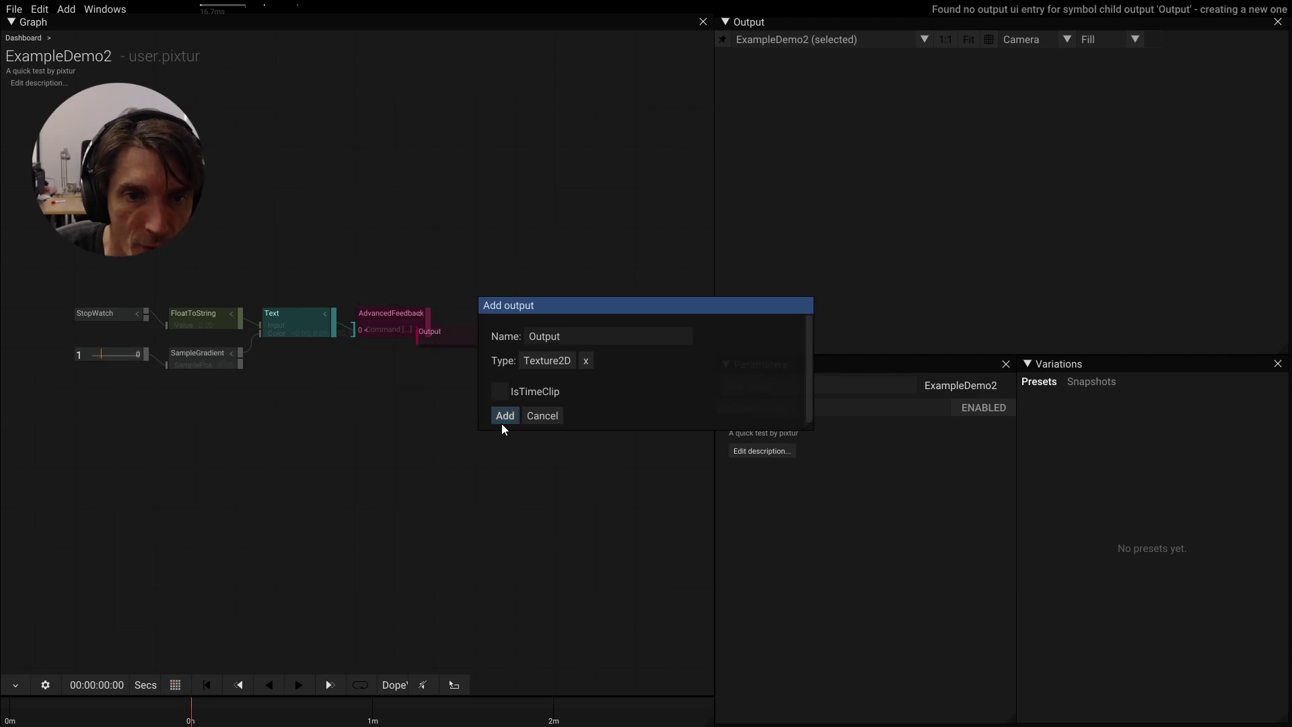
left_click(535, 415)
Place Output beside AdvancedFeedback and connect AdvancedFeedback's result into it
left_click_drag(470, 336, 502, 316)
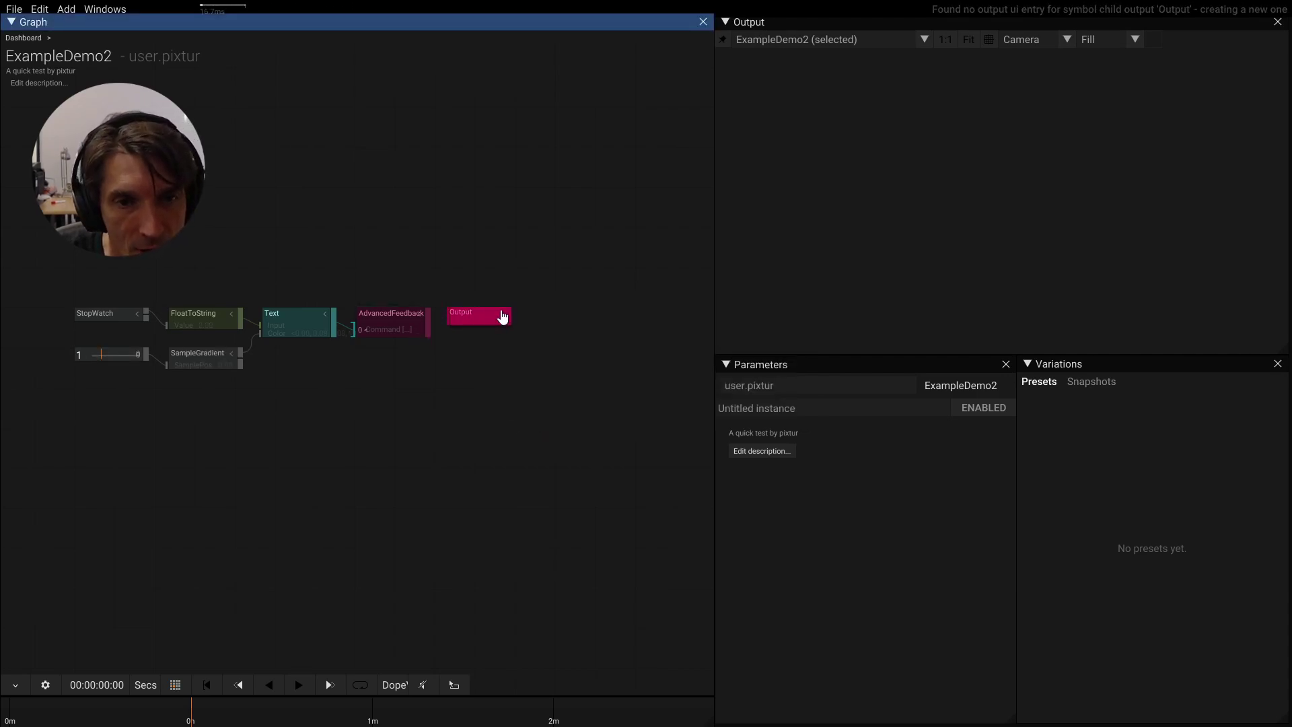
scroll(502, 316, "up", 4)
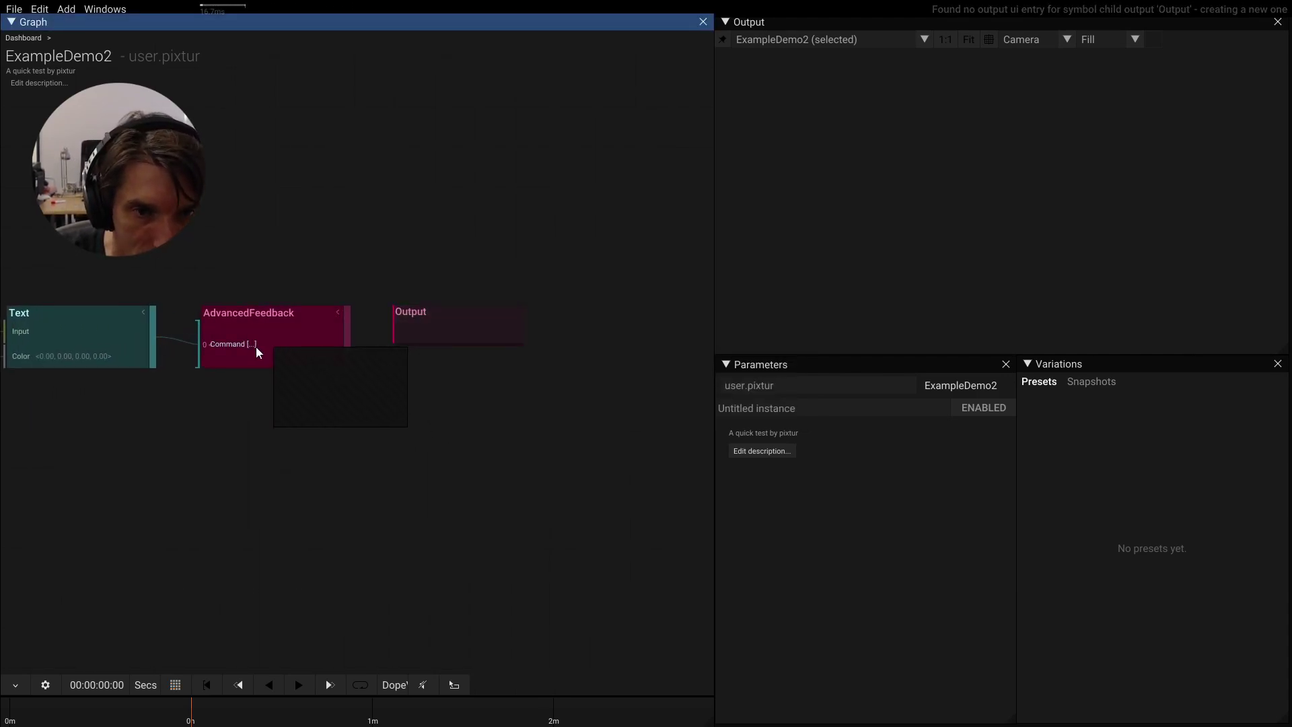
left_click_drag(343, 335, 394, 351)
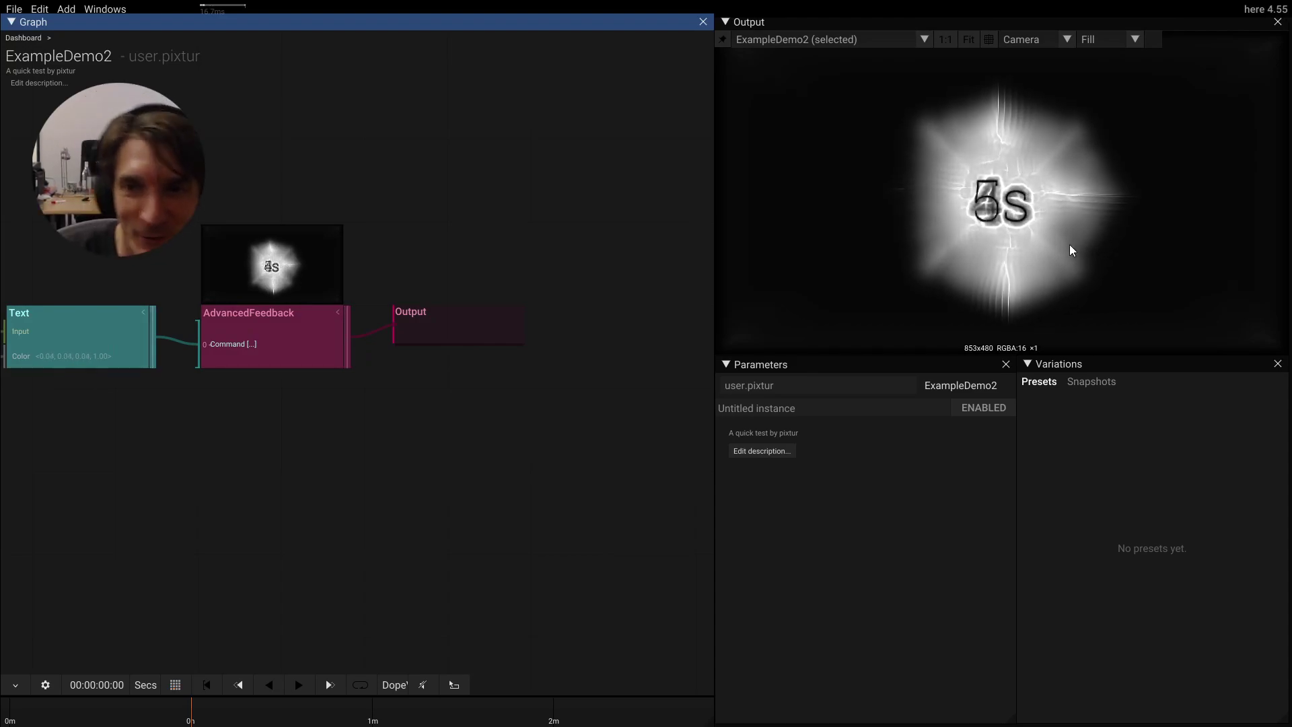
Zoom back out to the Dashboard and select the ExampleDemo2 node
scroll(388, 470, "down", 3)
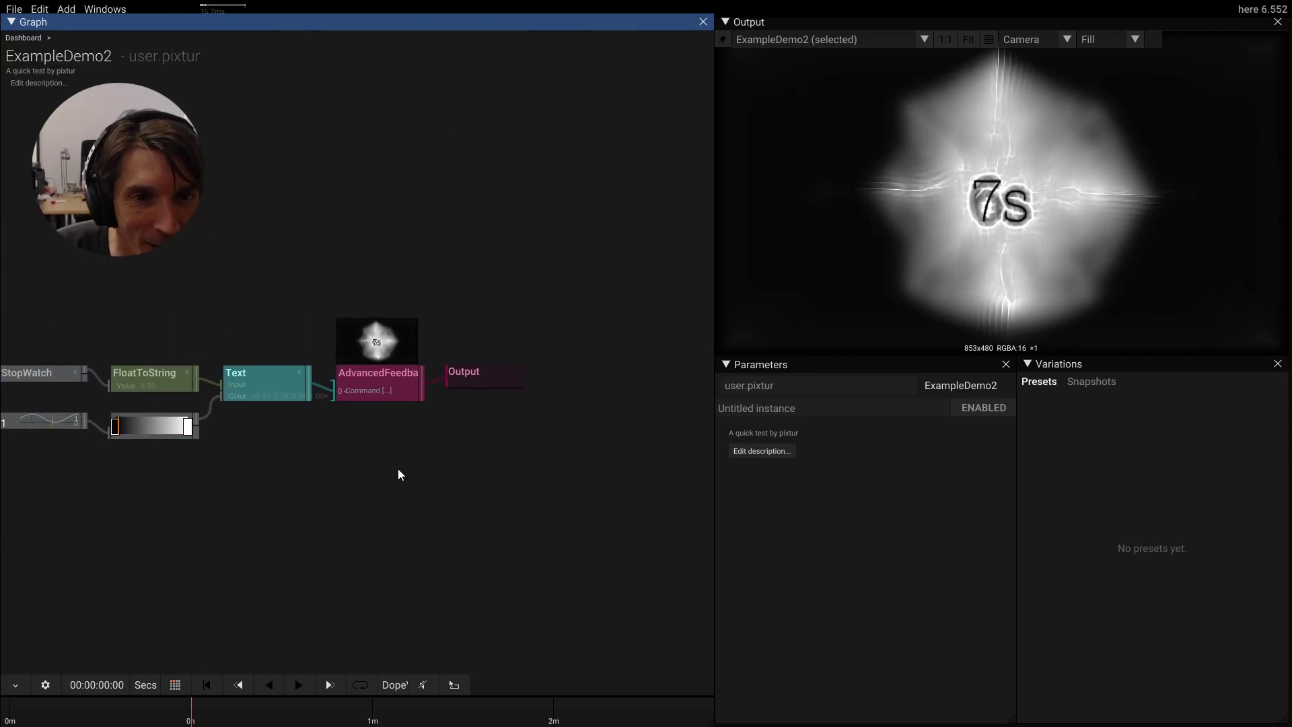
scroll(398, 468, "down", 2)
left_click_drag(214, 143, 442, 444)
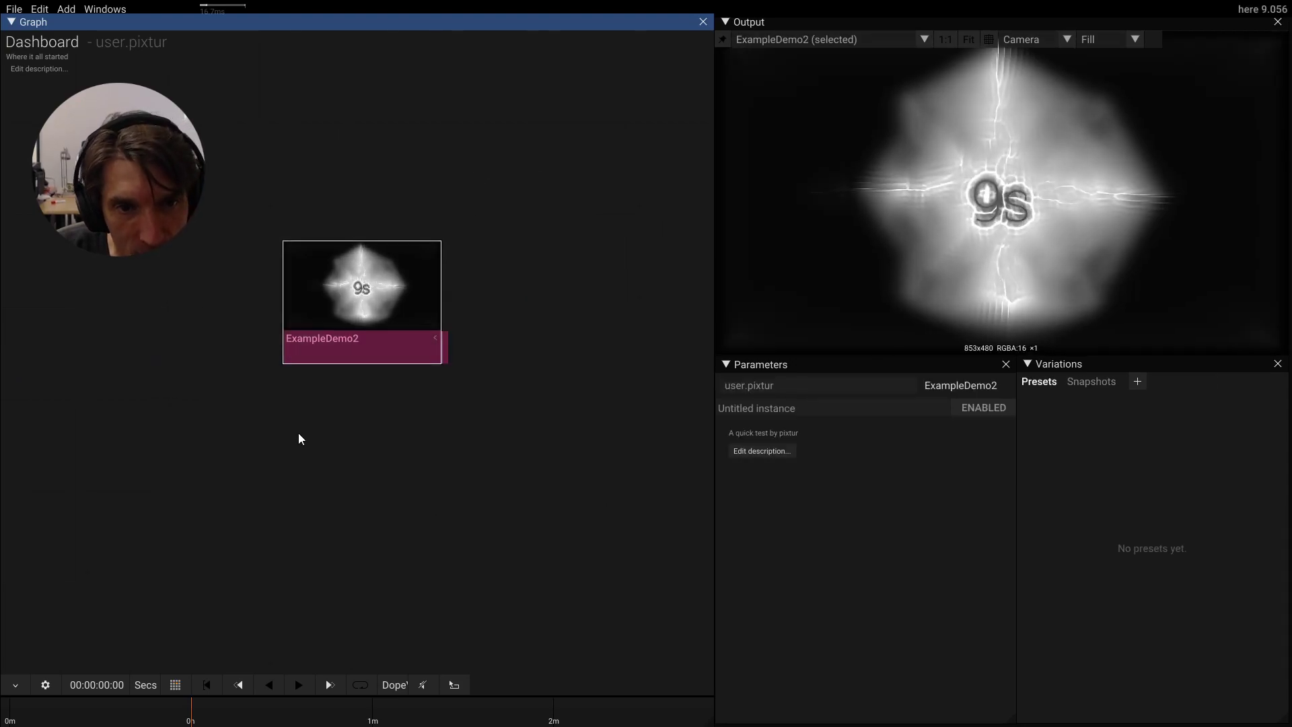
Save All, export ExampleDemo2 as an executable, and switch to the Explorer Export window
left_click(14, 9)
left_click(17, 45)
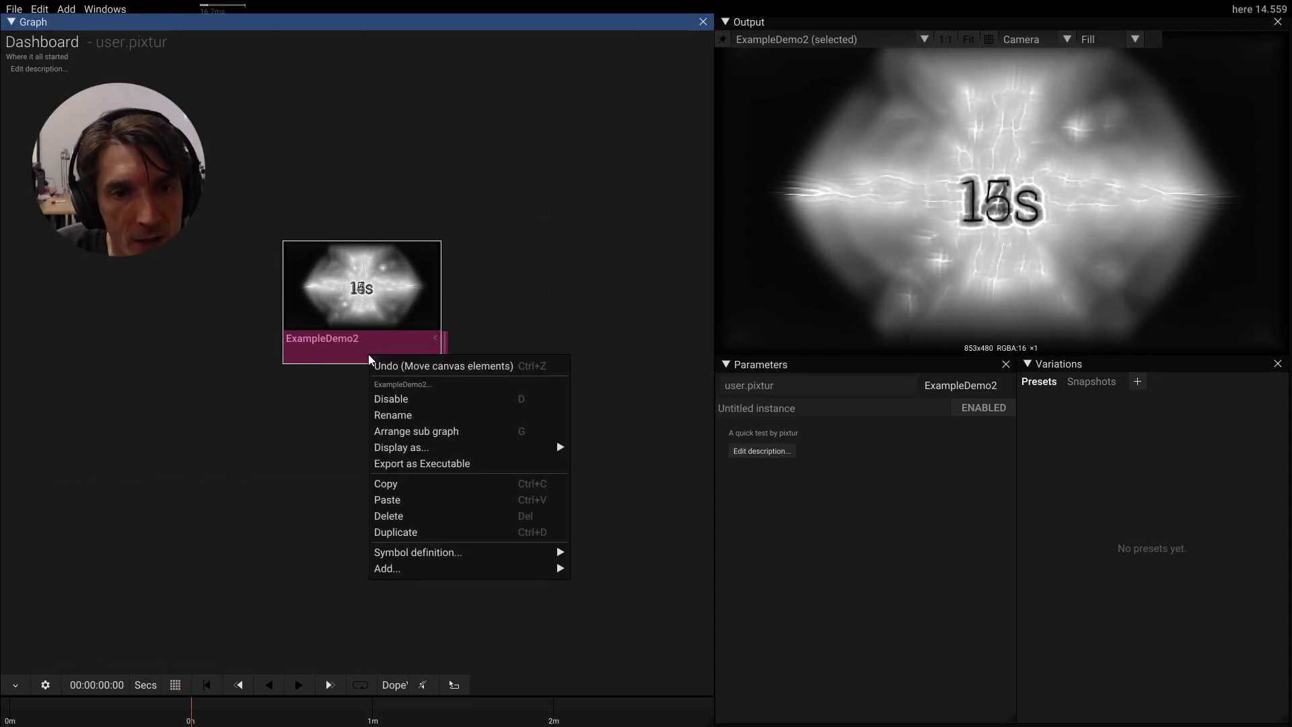
left_click(431, 464)
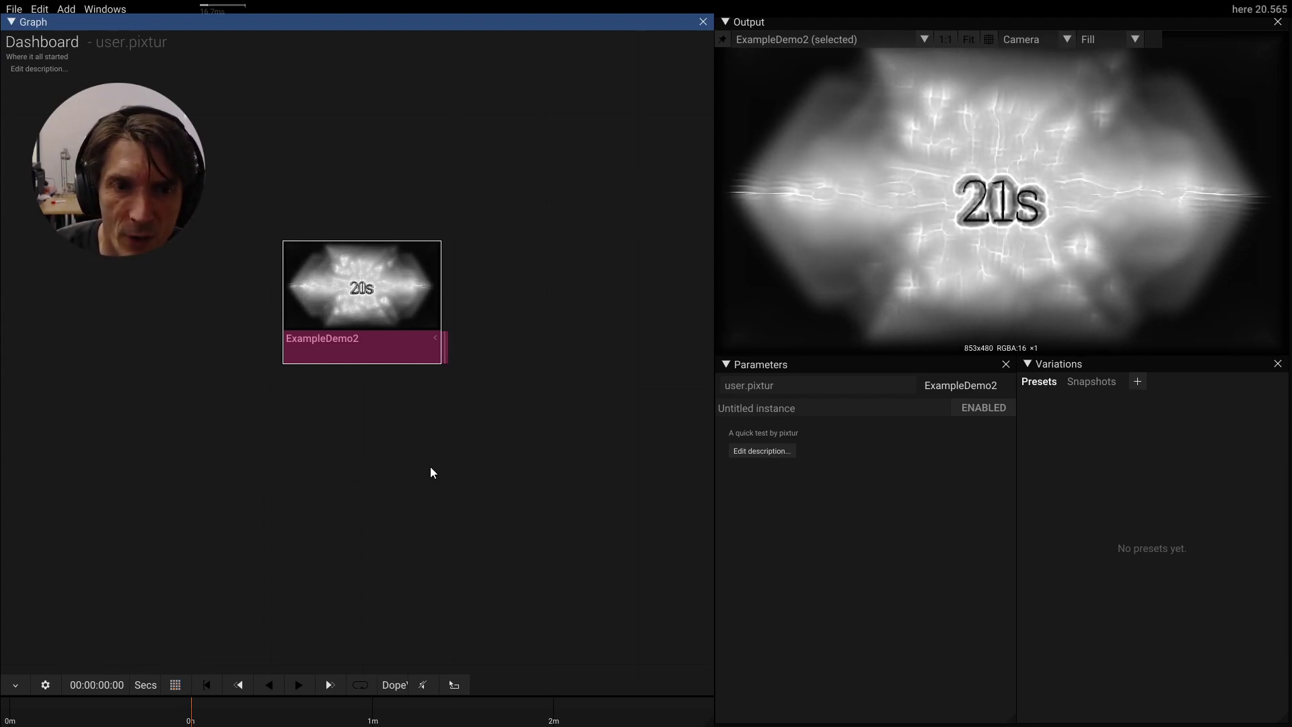
key("alt+Tab")
key("alt+Tab")
key("alt+Tab")
key("alt+Tab")
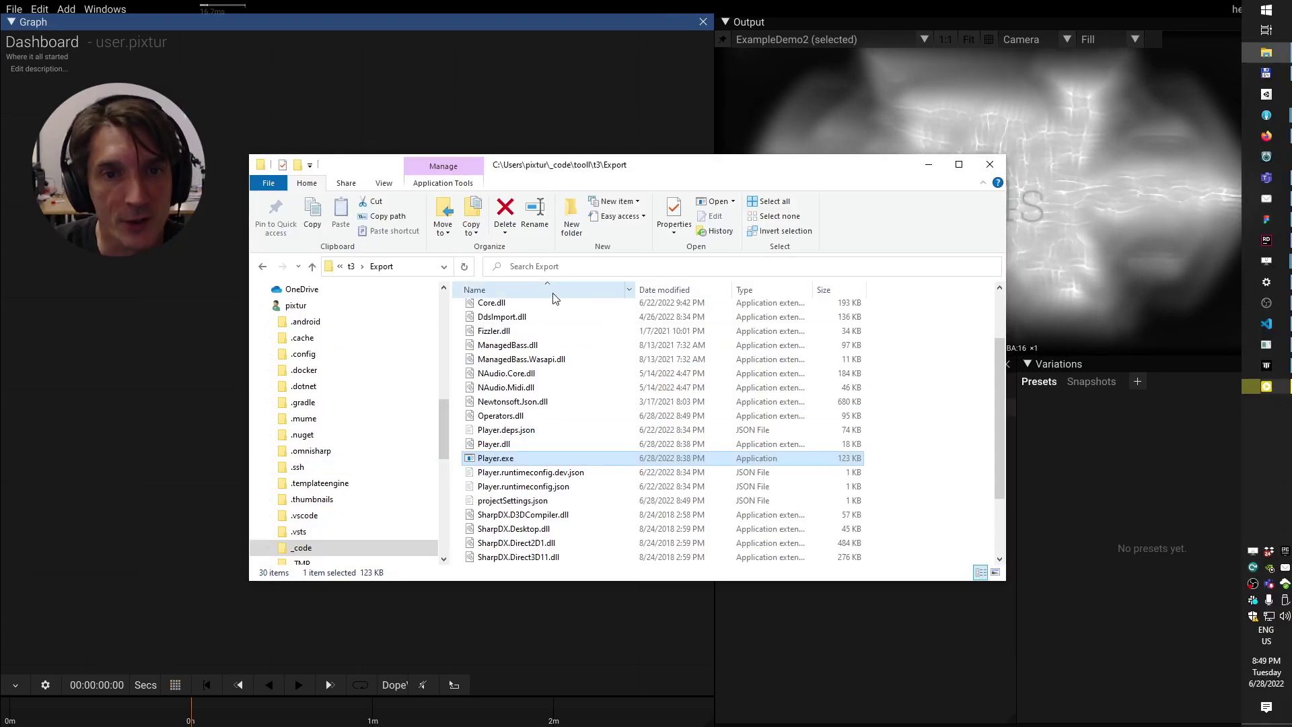
Go up to the t3 folder, reopen Export, and scroll to the end of its listing
left_click(350, 266)
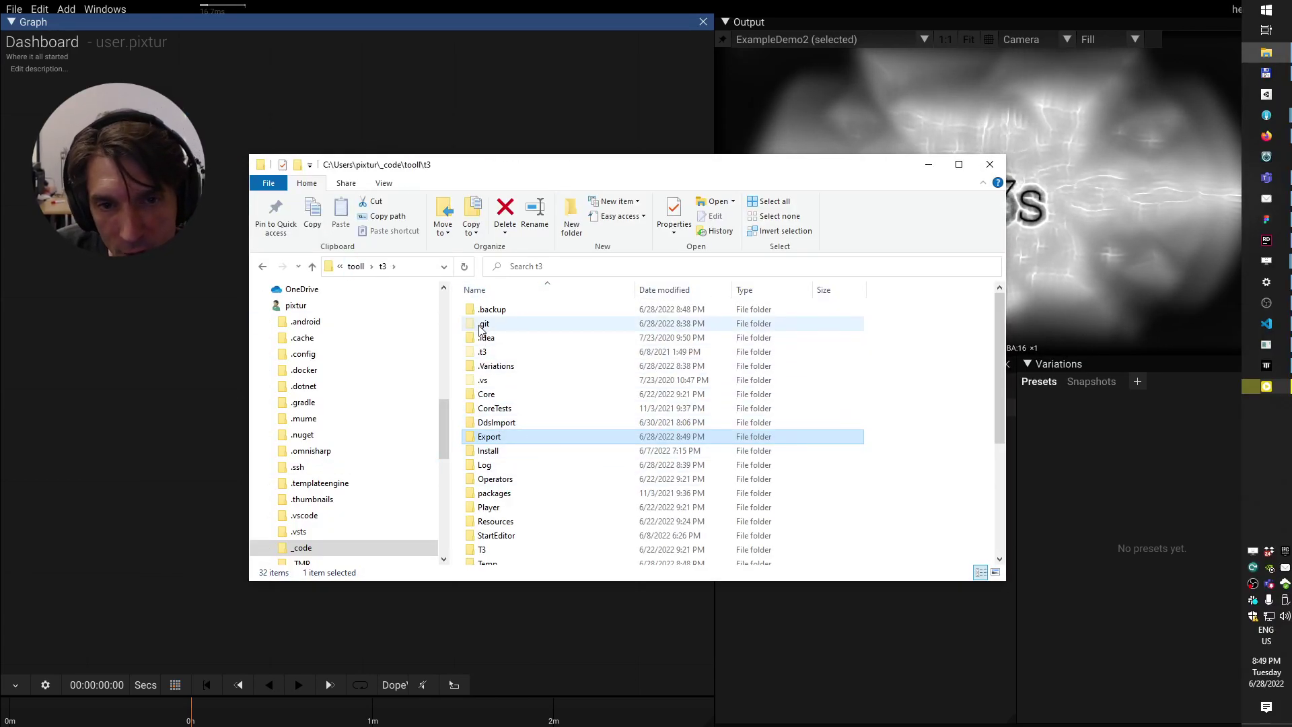
double_click(485, 438)
scroll(497, 424, "down", 4)
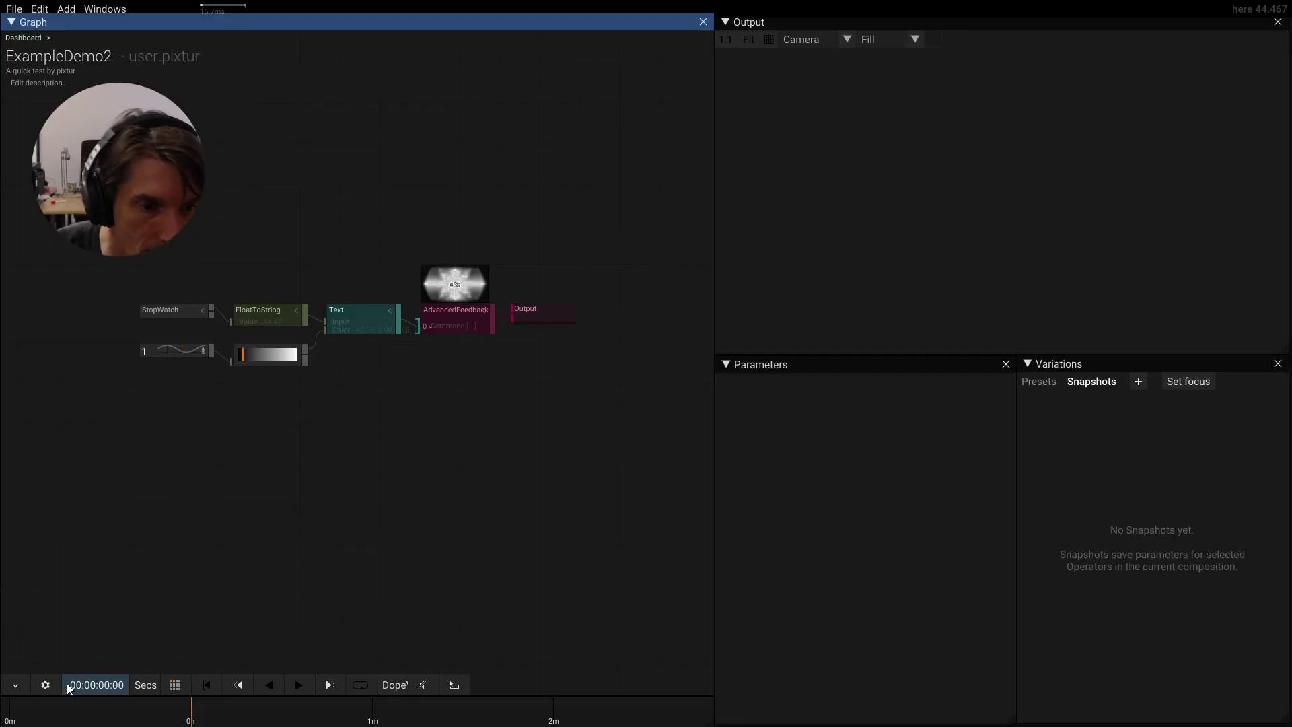
Add nevoke-02.mp3 from user\still\proj-drd5\soundtrack as ExampleDemo2's soundtrack in Playback settings
left_click(45, 685)
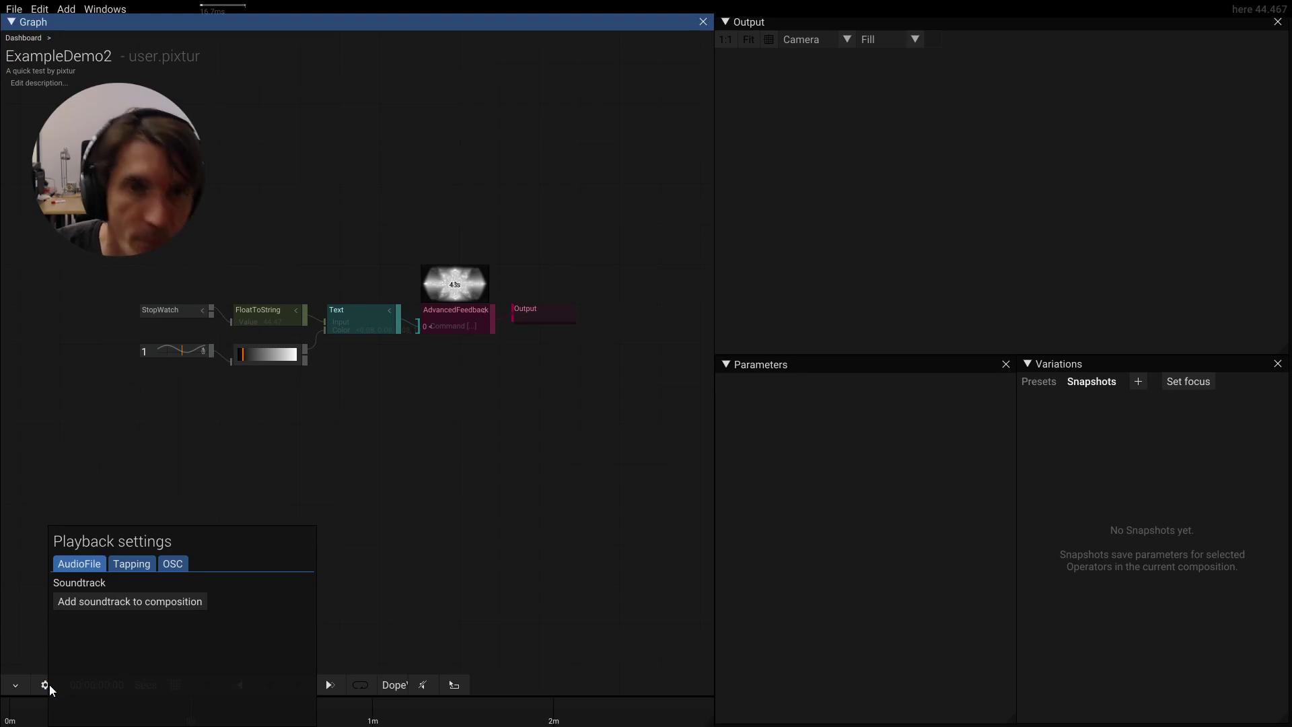
left_click(98, 601)
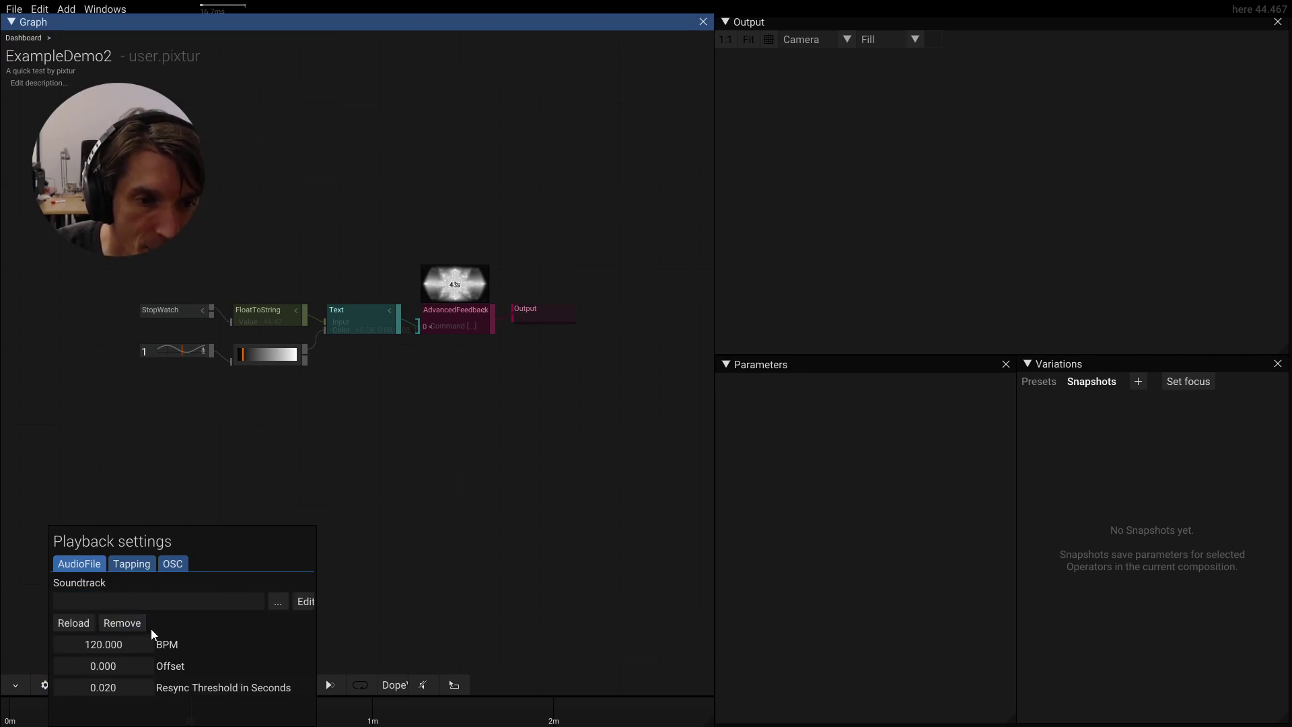
left_click(285, 603)
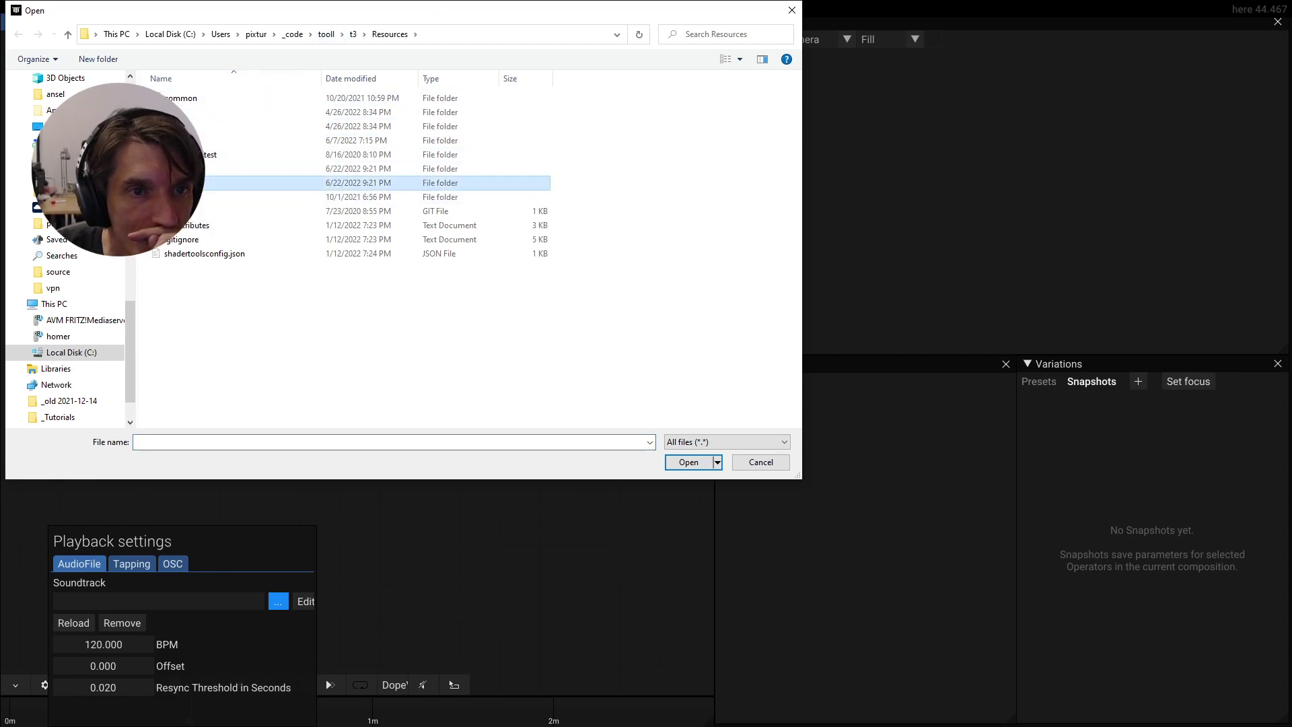
double_click(196, 183)
double_click(195, 140)
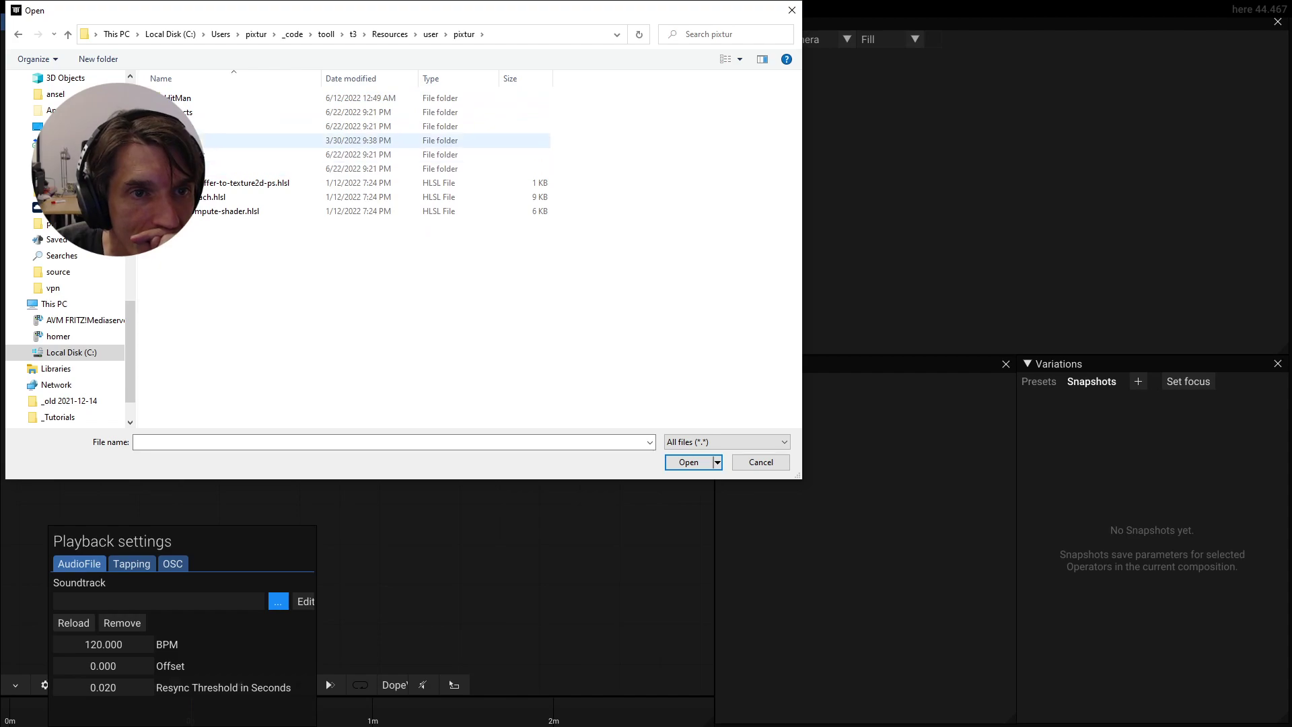
left_click(431, 34)
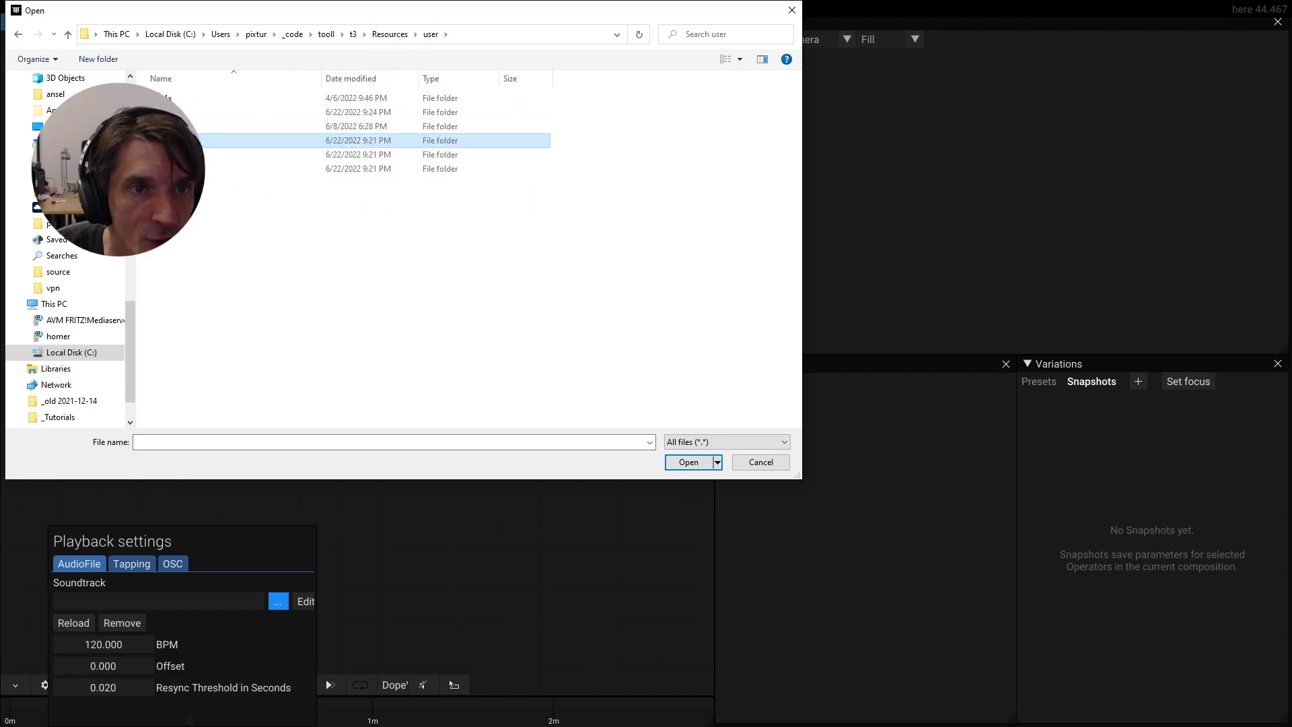
double_click(189, 168)
double_click(188, 97)
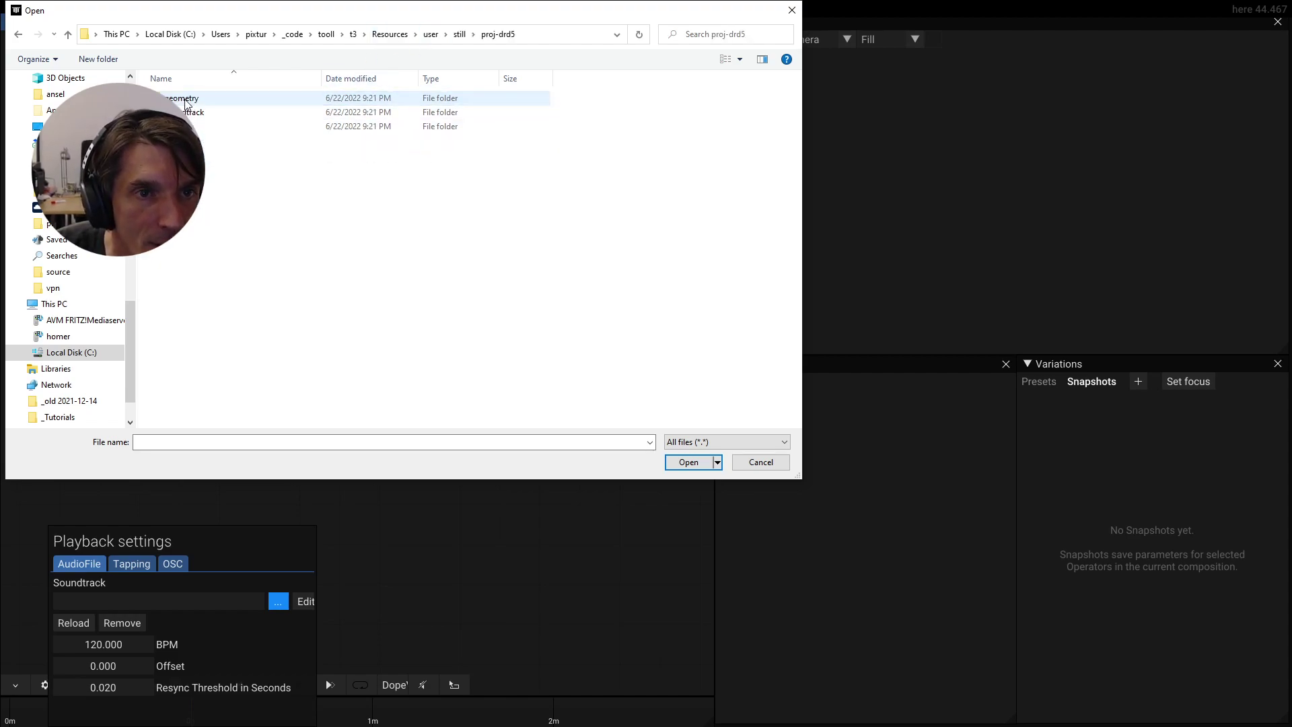
double_click(183, 112)
double_click(183, 99)
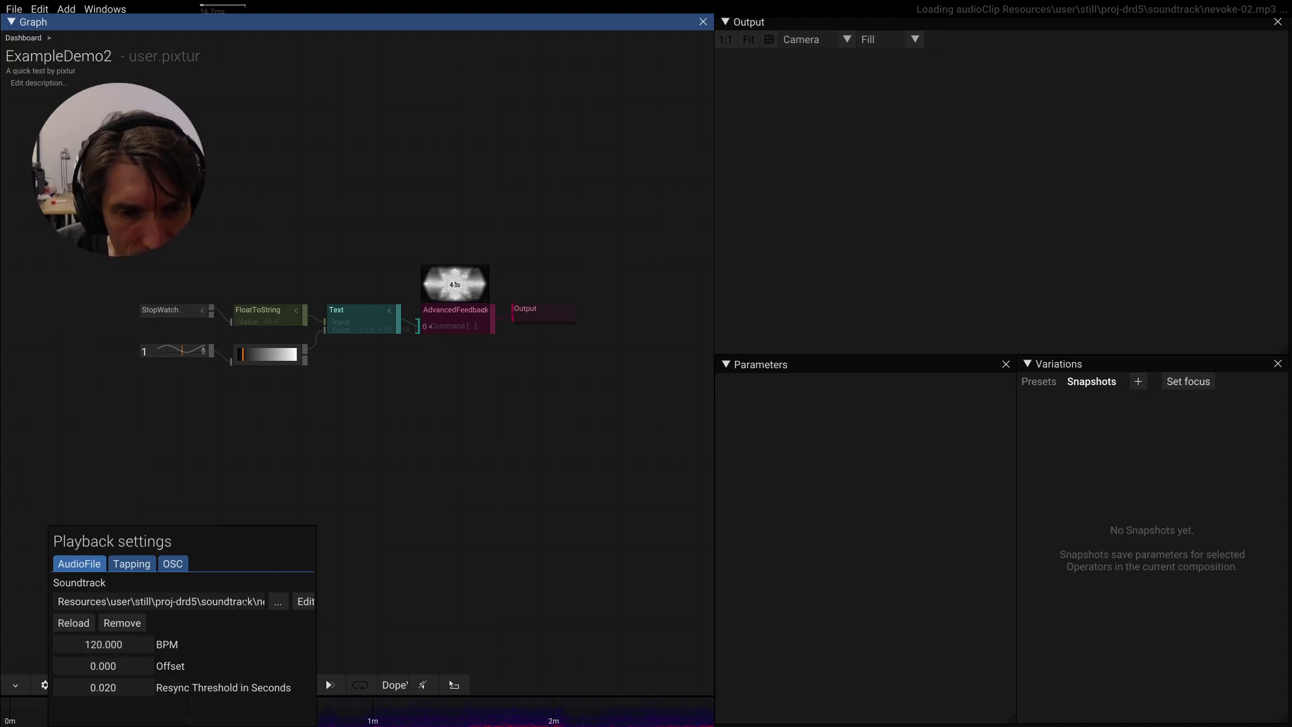
Check the soundtrack file path, close Playback settings and return to the Dashboard graph
left_click_drag(245, 601, 263, 608)
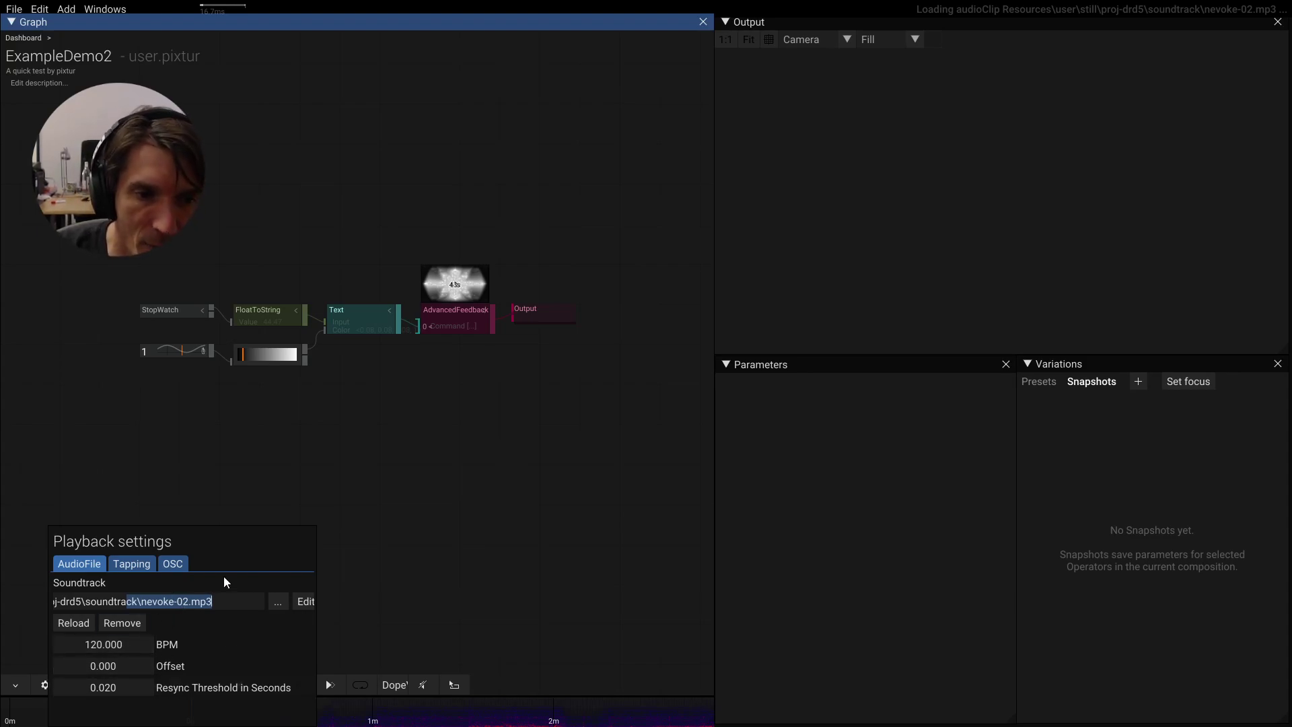
left_click(385, 477)
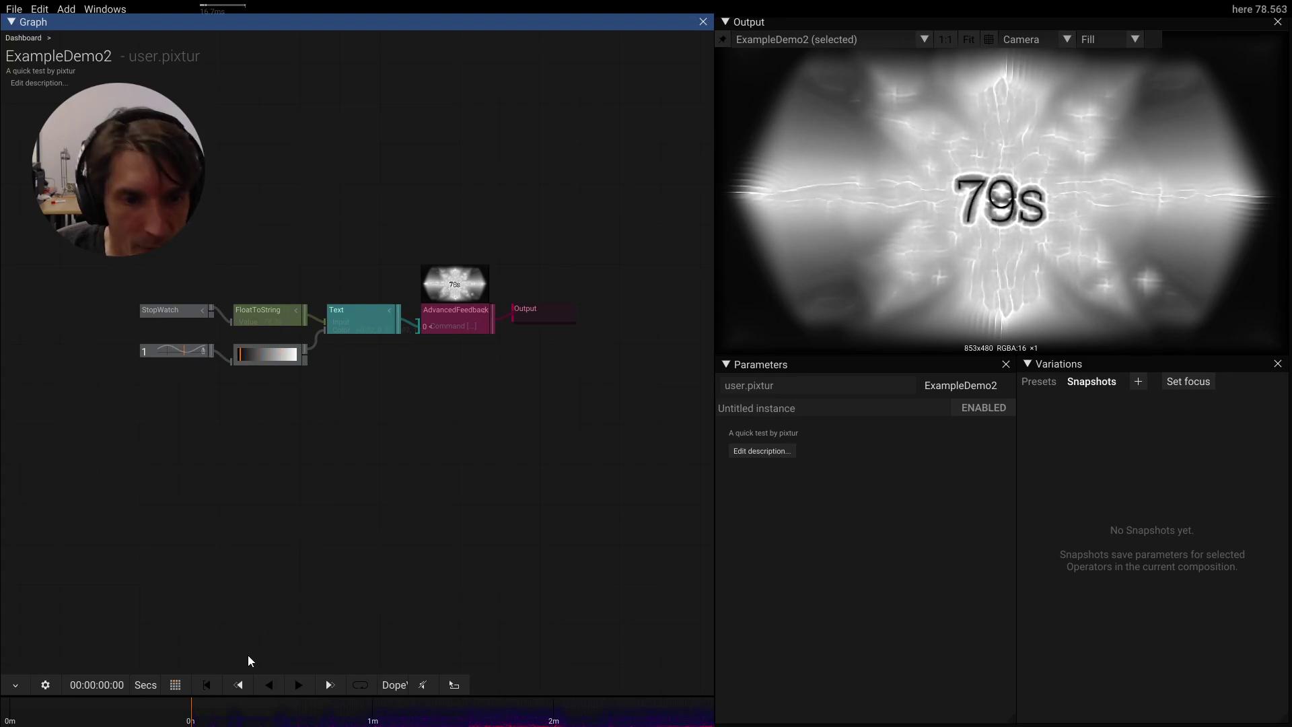
key("BackSpace")
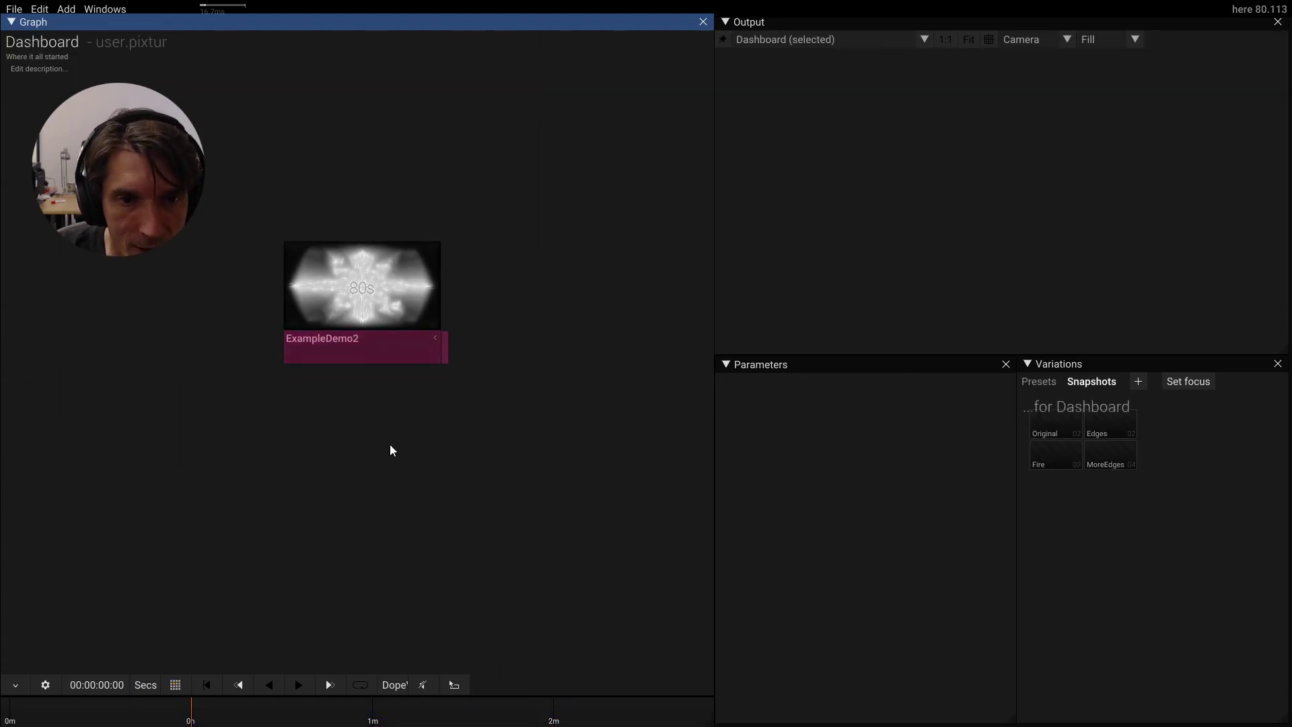
Export the ExampleDemo2 node as a standalone executable again
mouse_move(358, 353)
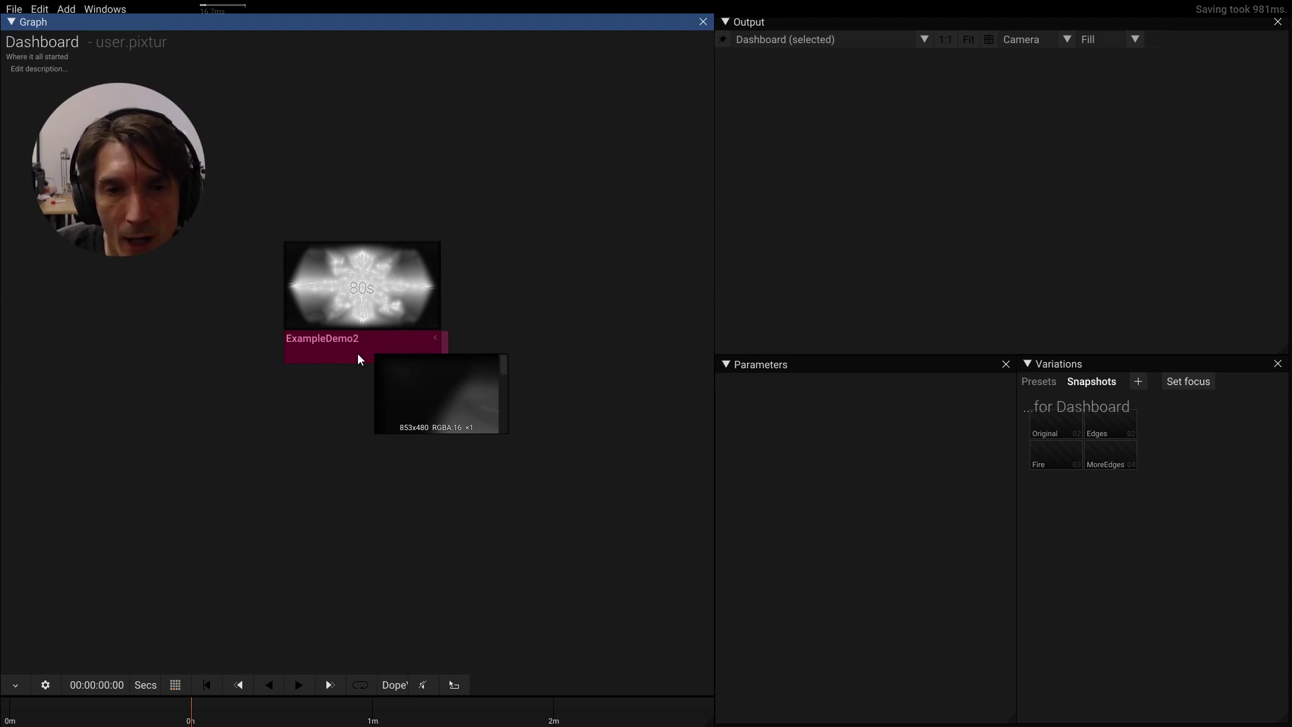
right_click(344, 351)
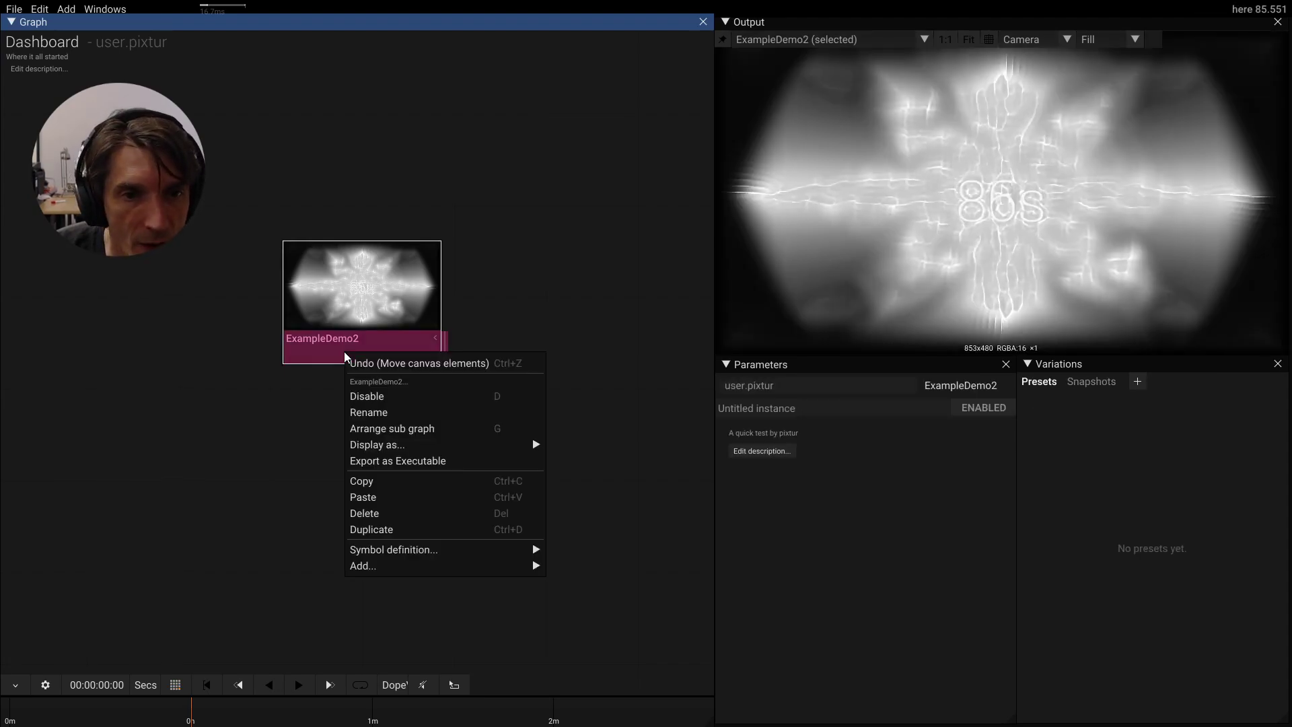
left_click(425, 460)
Switch to the Explorer Export folder and scroll through the re-exported Player files
key("alt+Tab")
key("Tab")
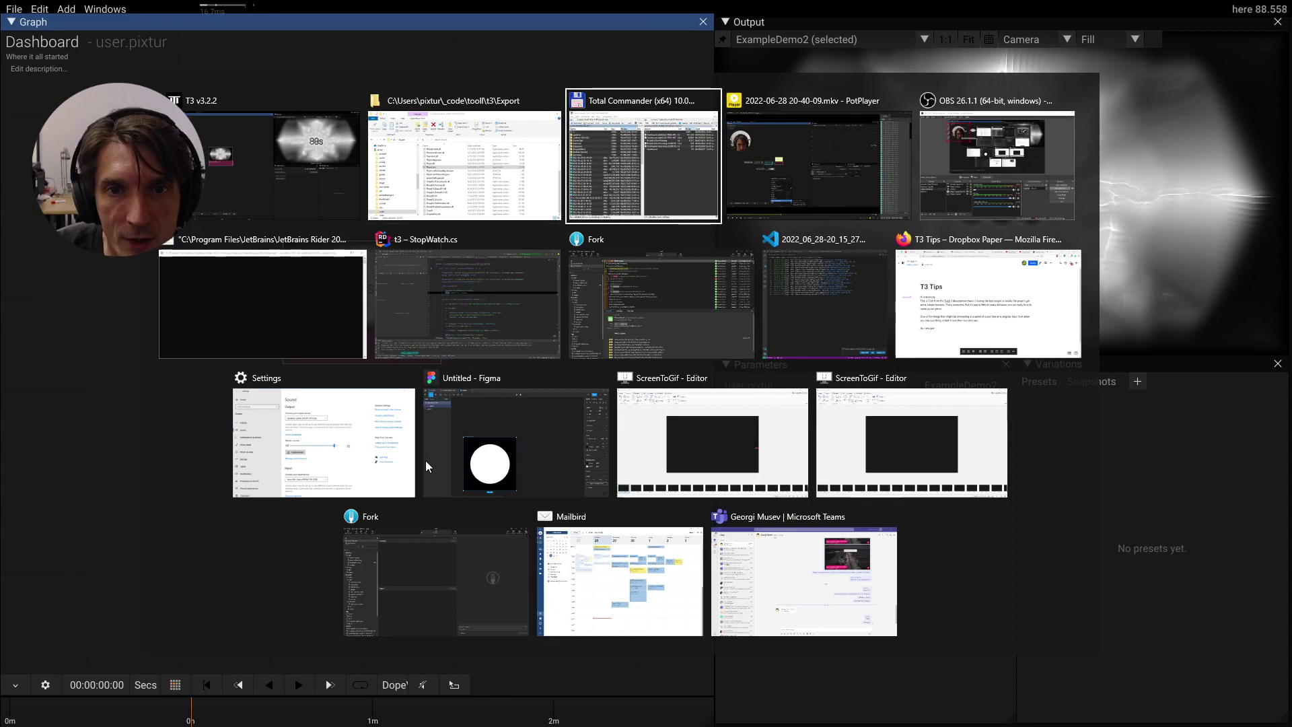
key("alt+shift+Tab")
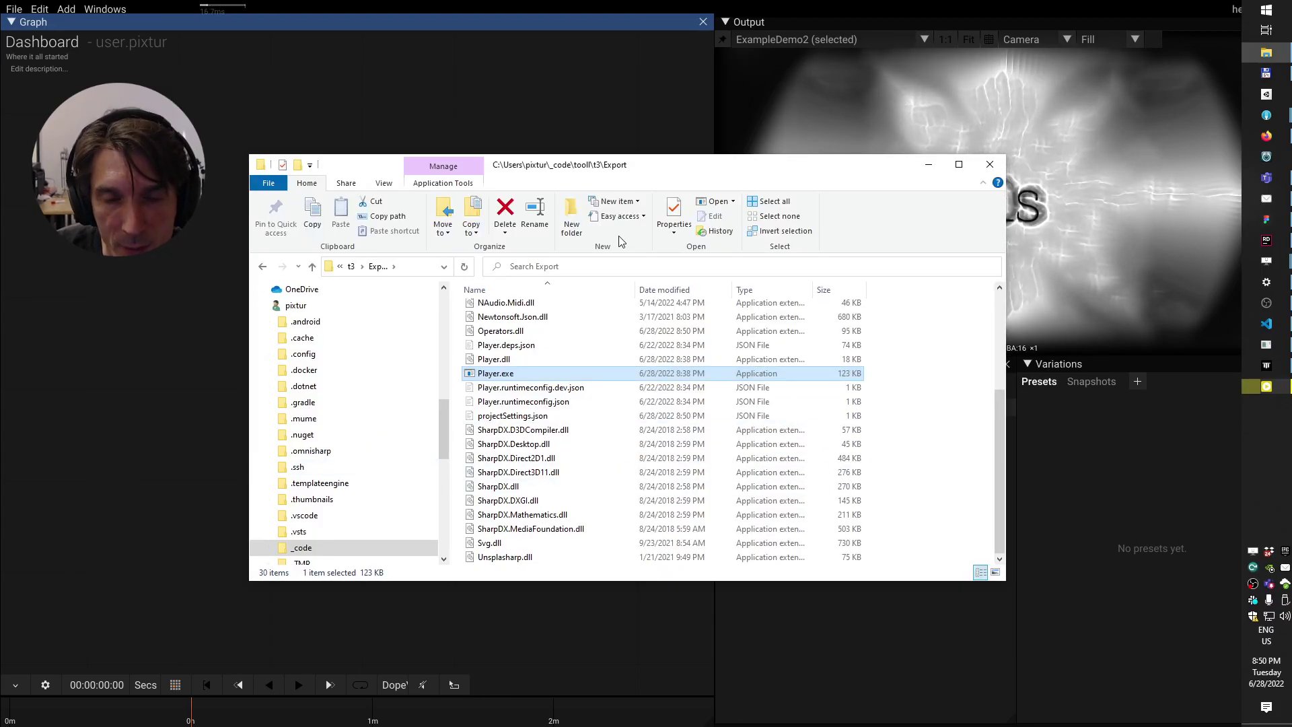
scroll(542, 512, "up", 4)
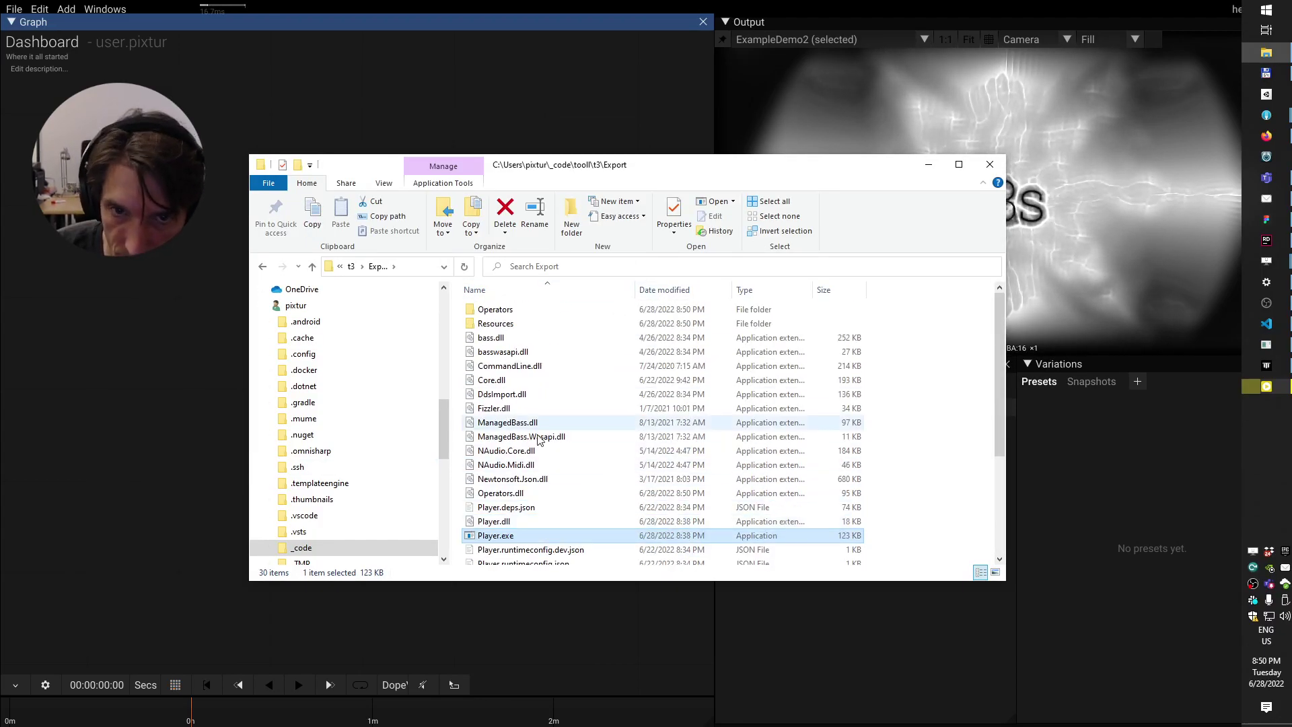
scroll(538, 440, "down", 4)
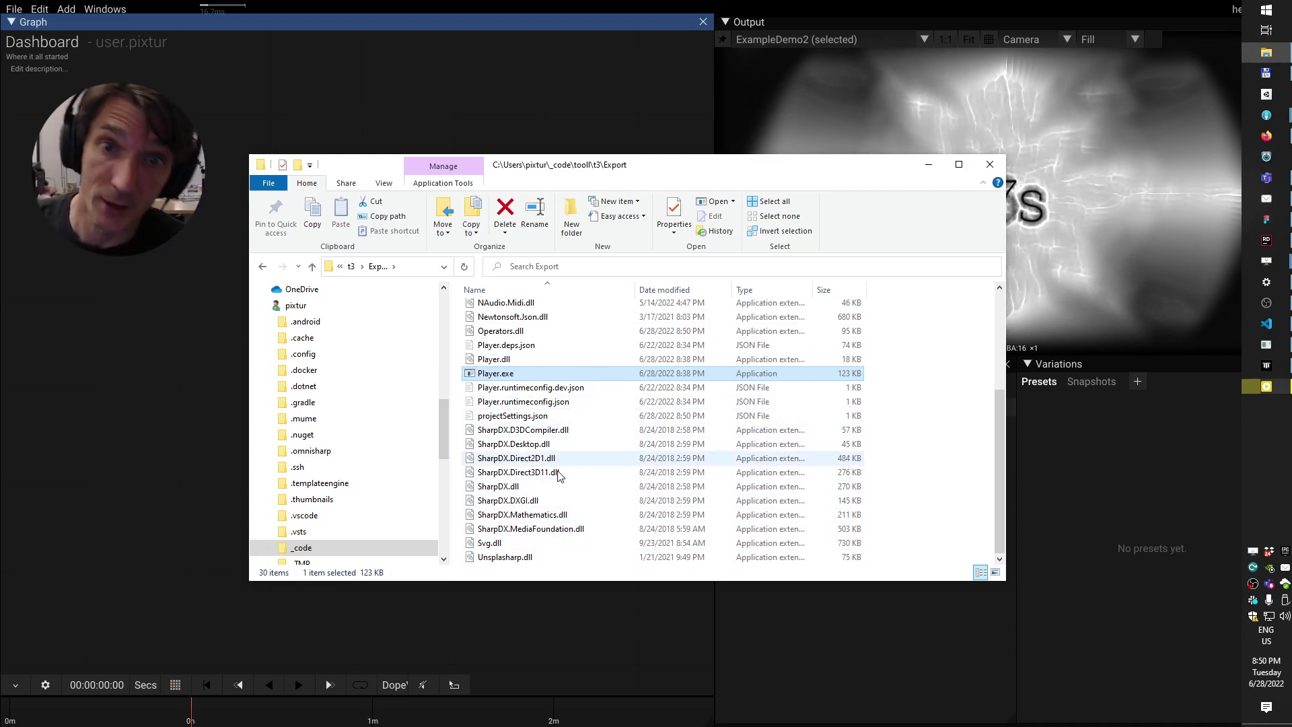
scroll(558, 475, "up", 4)
scroll(561, 498, "down", 2)
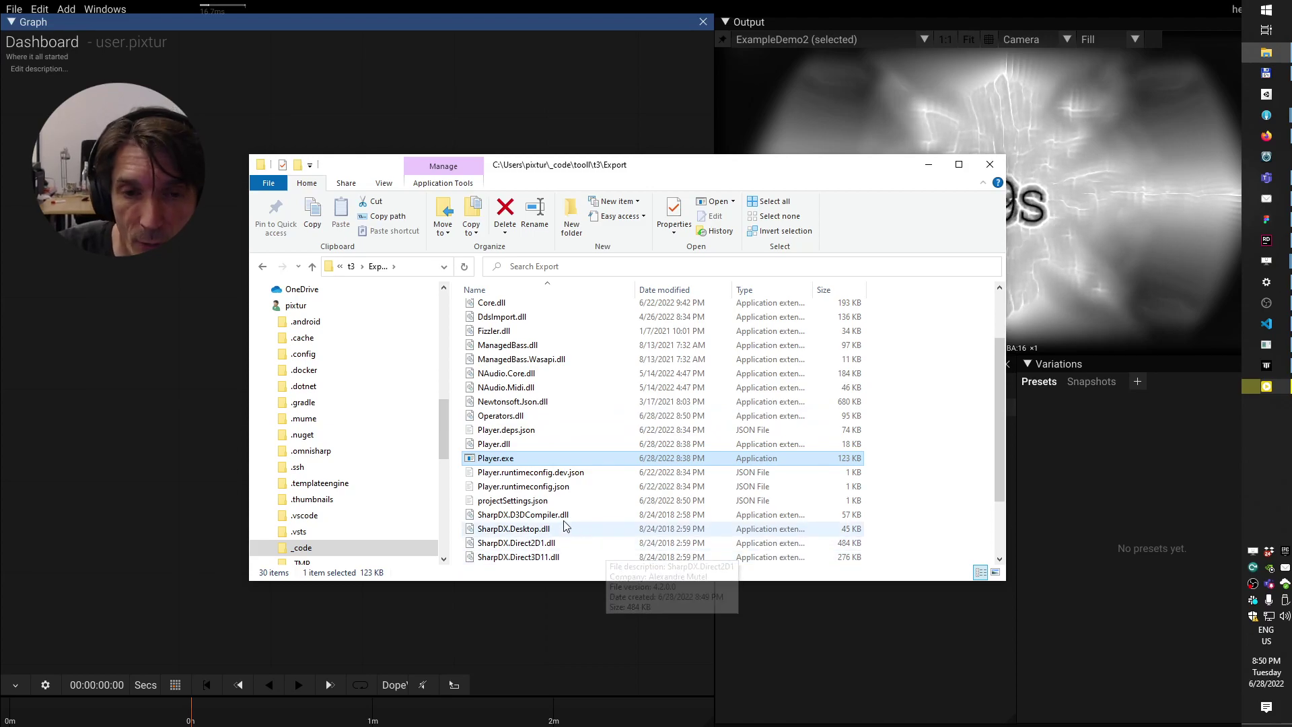